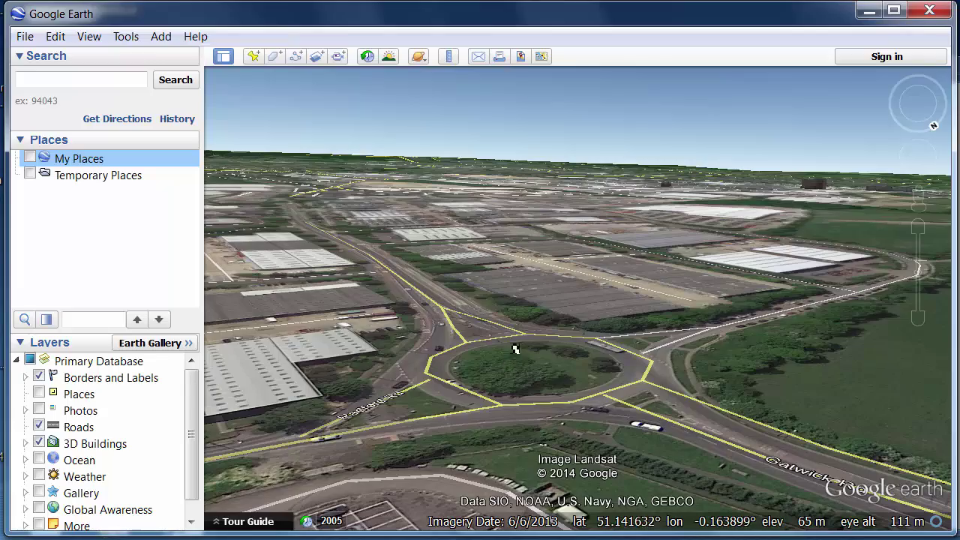
Step: Examine the industrial estate along Gatwick Rd from above, between the Fleming Way and Radford Rd roundabouts
middle_click_drag(515, 349, 597, 343)
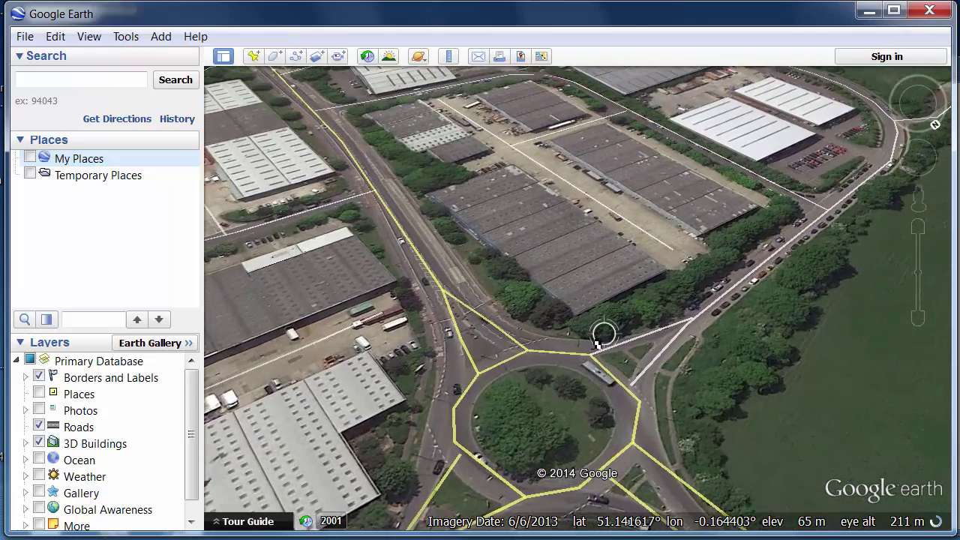
middle_click_drag(573, 422, 787, 268)
middle_click_drag(465, 383, 425, 423)
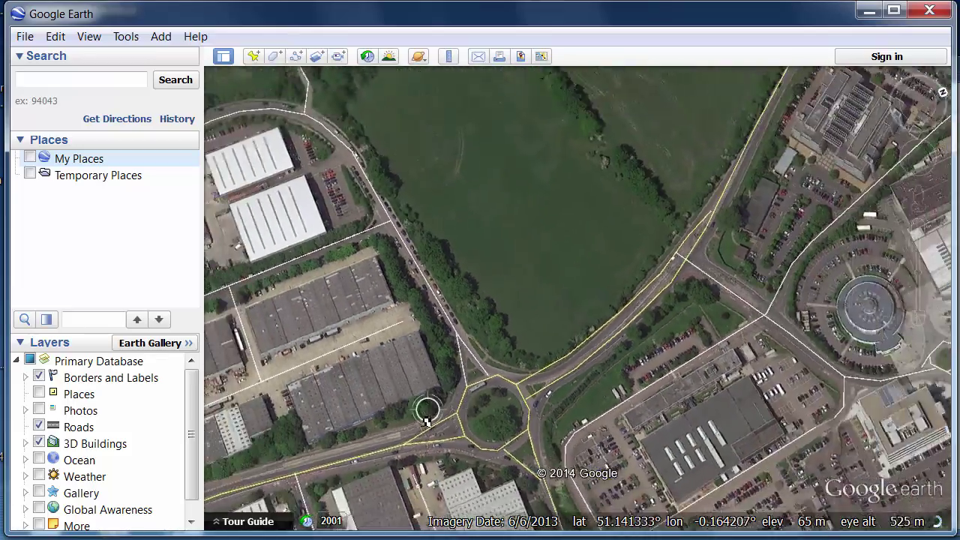
scroll(425, 423, "down", 5)
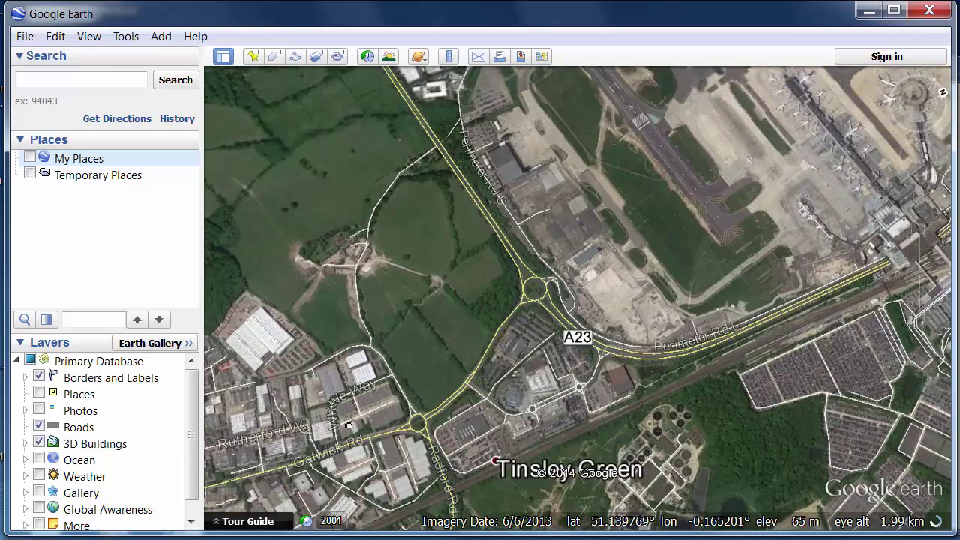
left_click_drag(348, 425, 566, 293)
scroll(606, 295, "down", 2)
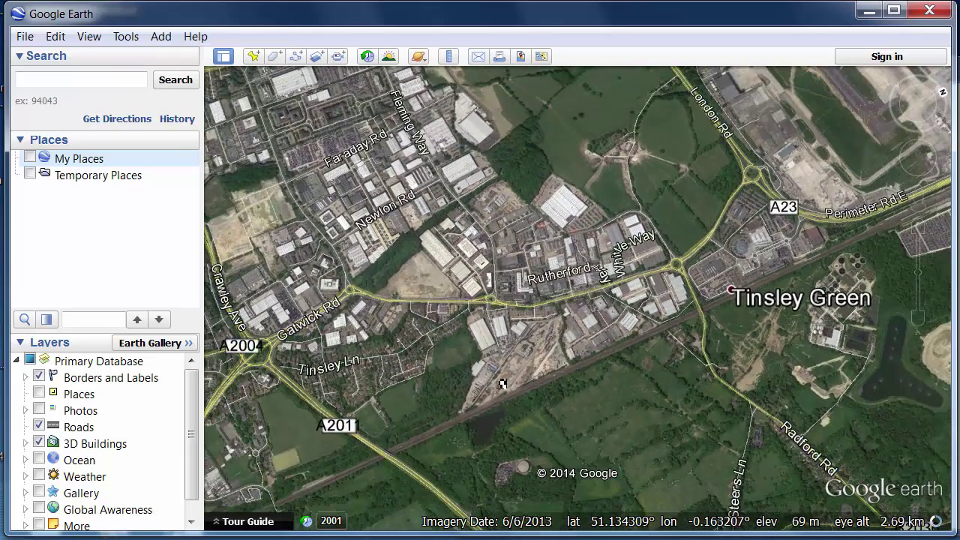
left_click_drag(446, 365, 485, 408)
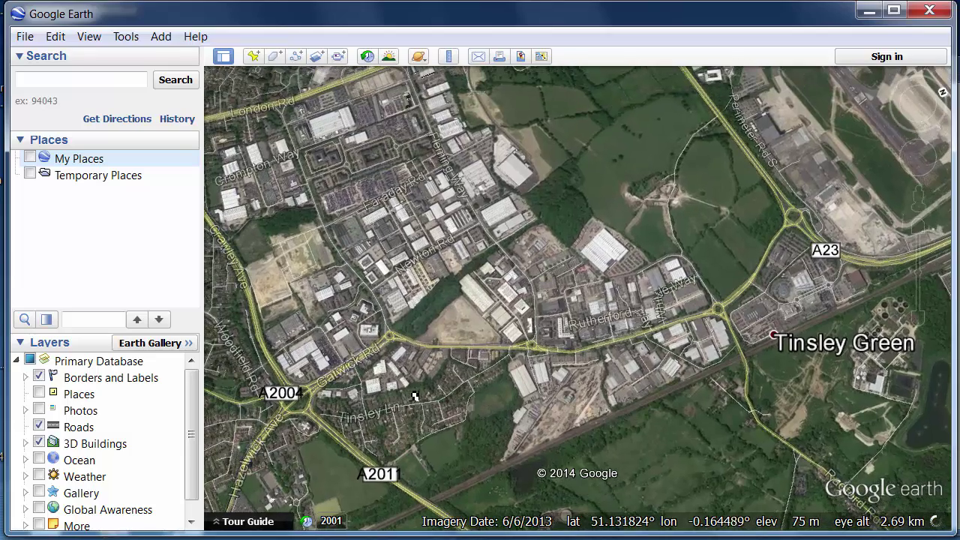
scroll(420, 383, "up", 3)
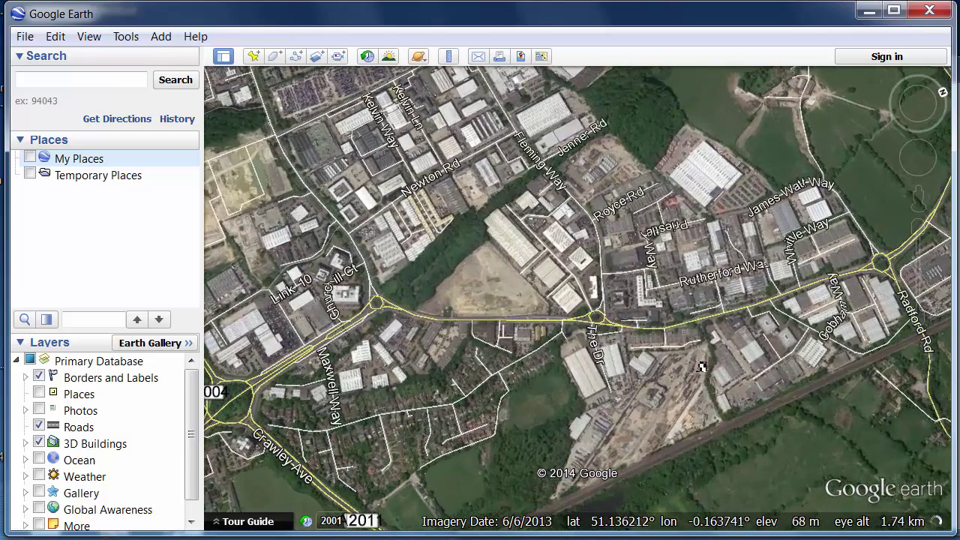
left_click_drag(490, 345, 457, 375)
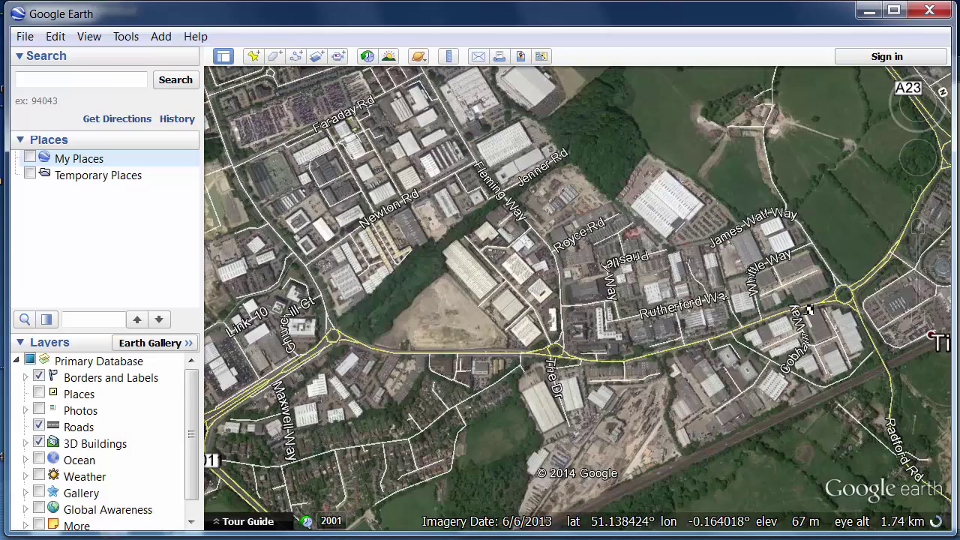
scroll(758, 351, "up", 3)
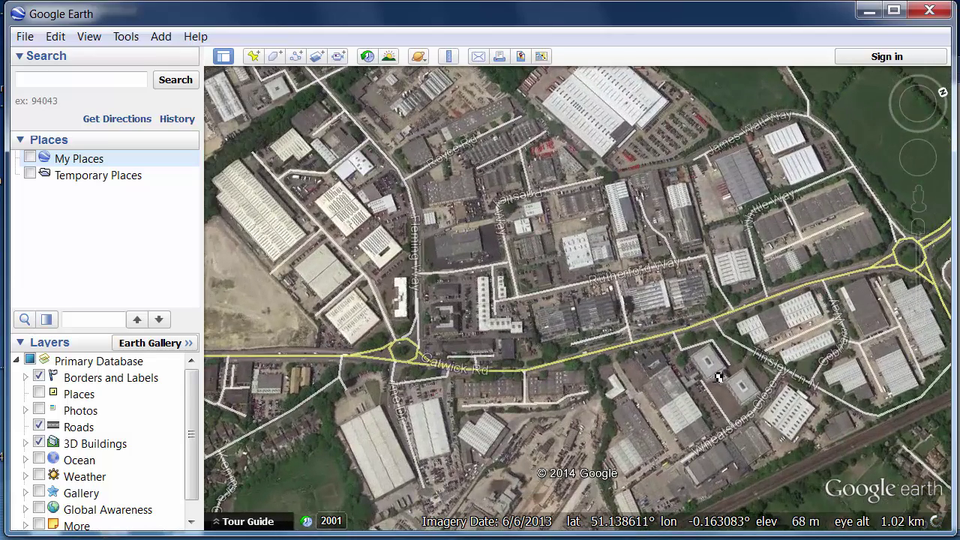
left_click_drag(669, 286, 609, 362)
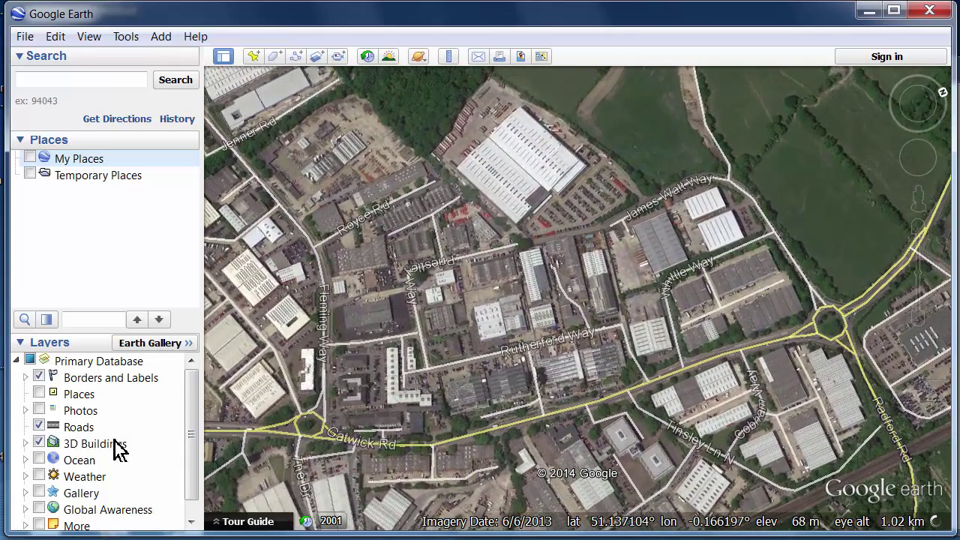
Step: Create a new path named "path to centre" with the description lines "#model truck" and "#duration 5"
left_click(298, 64)
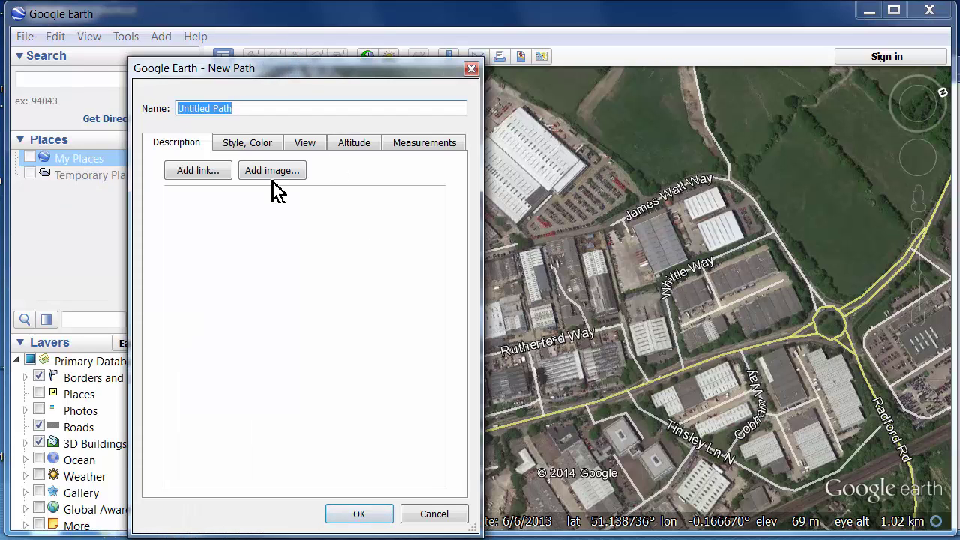
type("path to c")
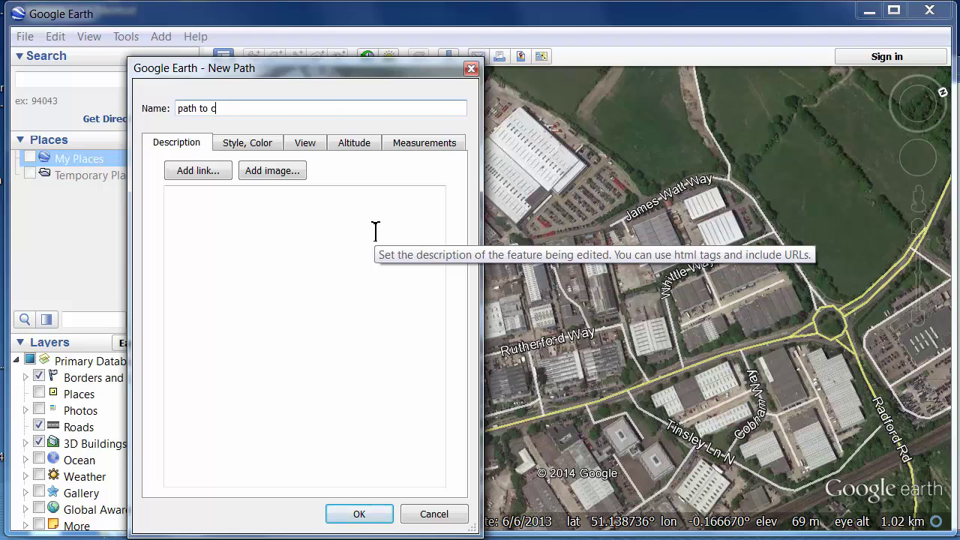
key("Tab")
key("Tab")
key("Tab")
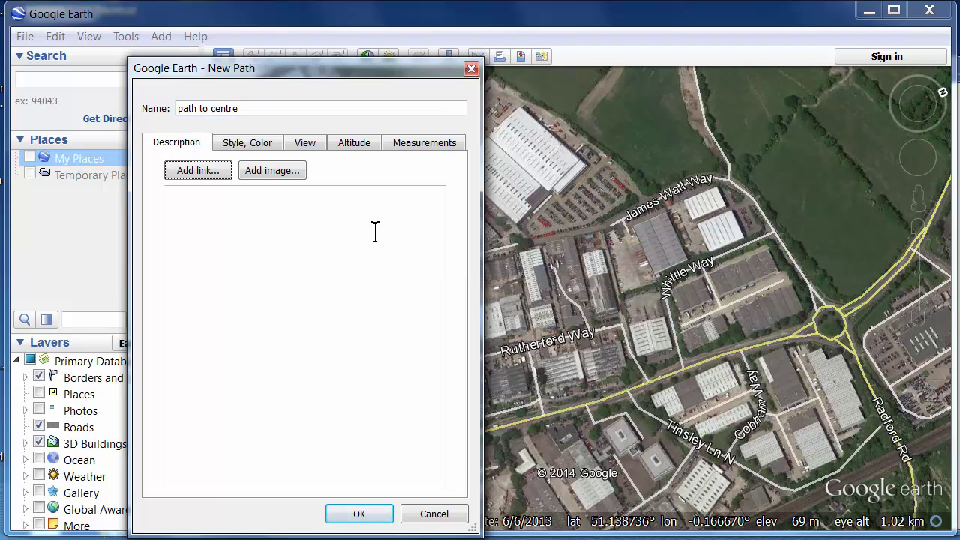
left_click(279, 225)
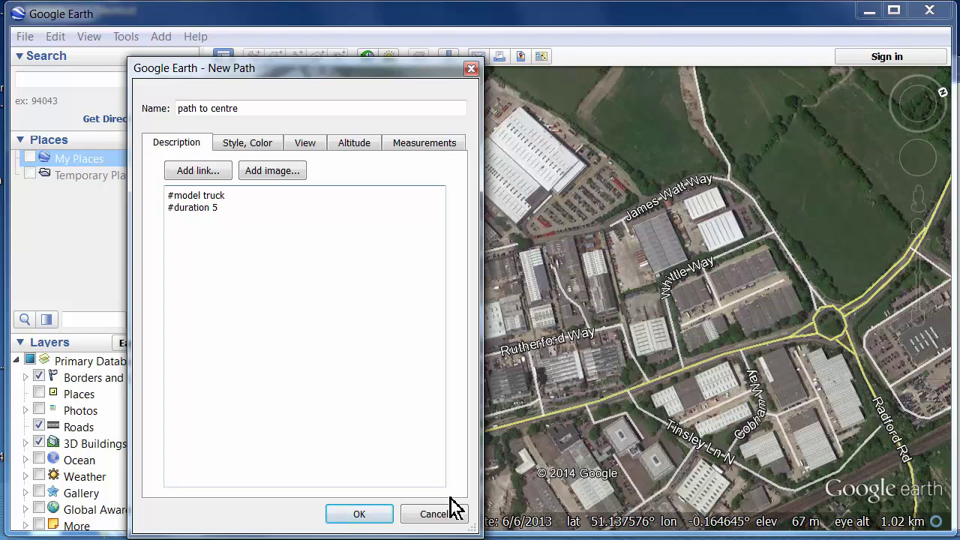
left_click(369, 515)
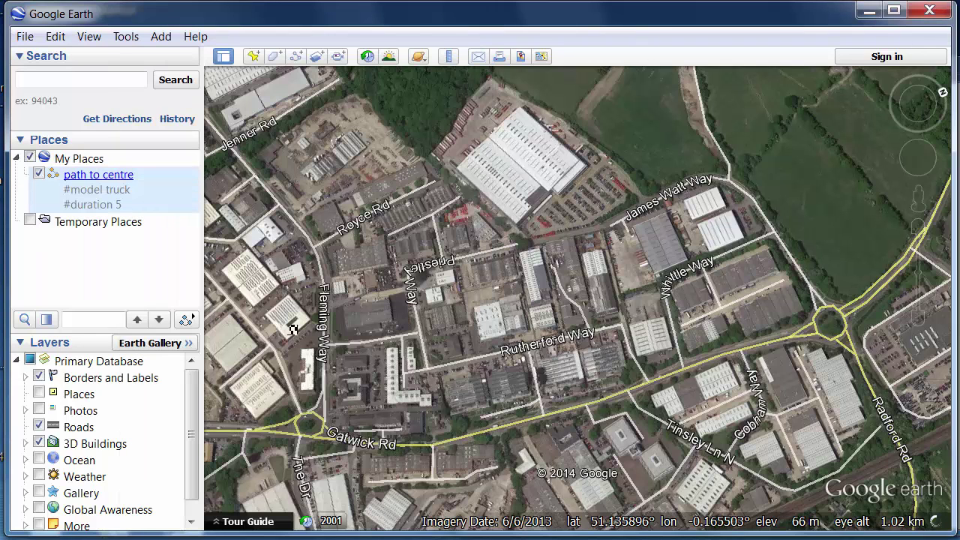
Step: Reopen "path to centre" for editing and trace its route along Gatwick Rd to the Radford Rd roundabout
left_click(97, 202)
right_click(97, 203)
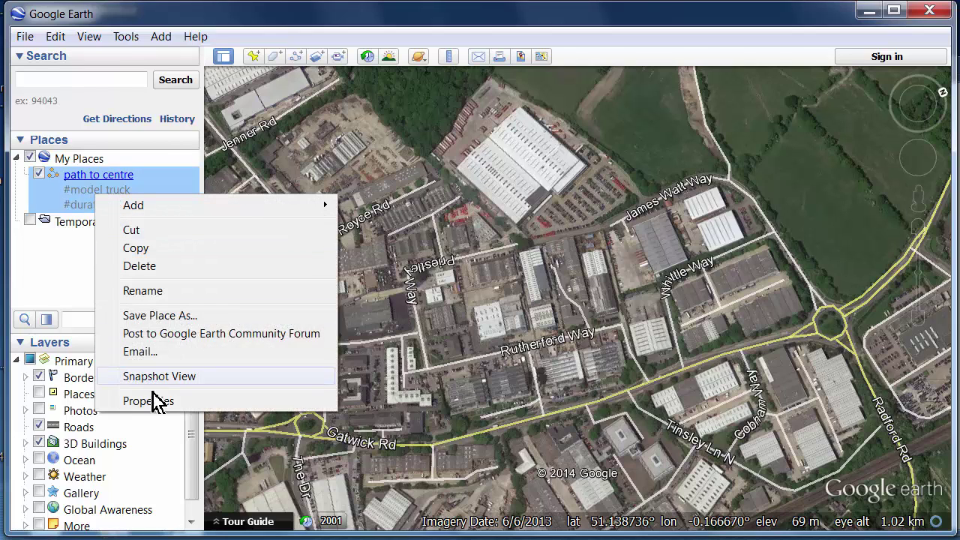
left_click(160, 402)
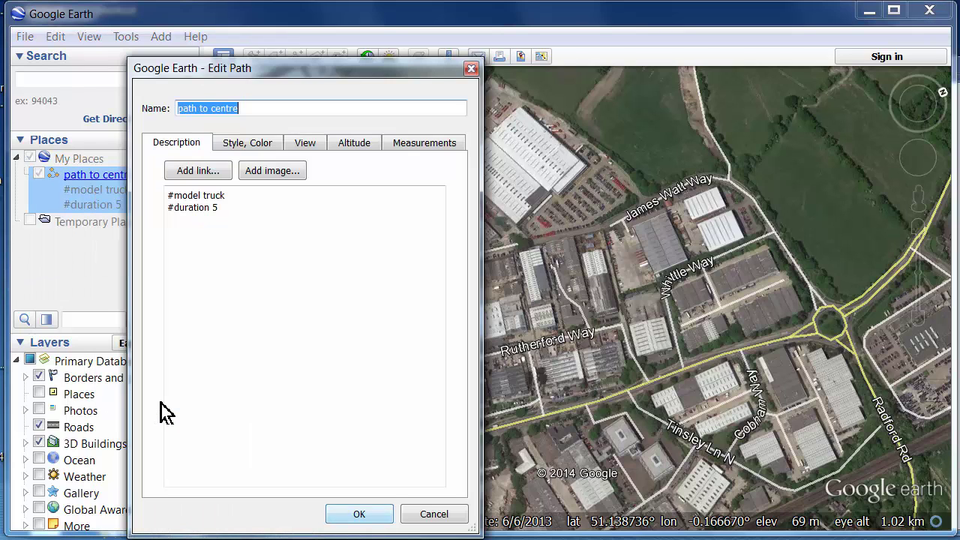
left_click_drag(262, 73, 159, 40)
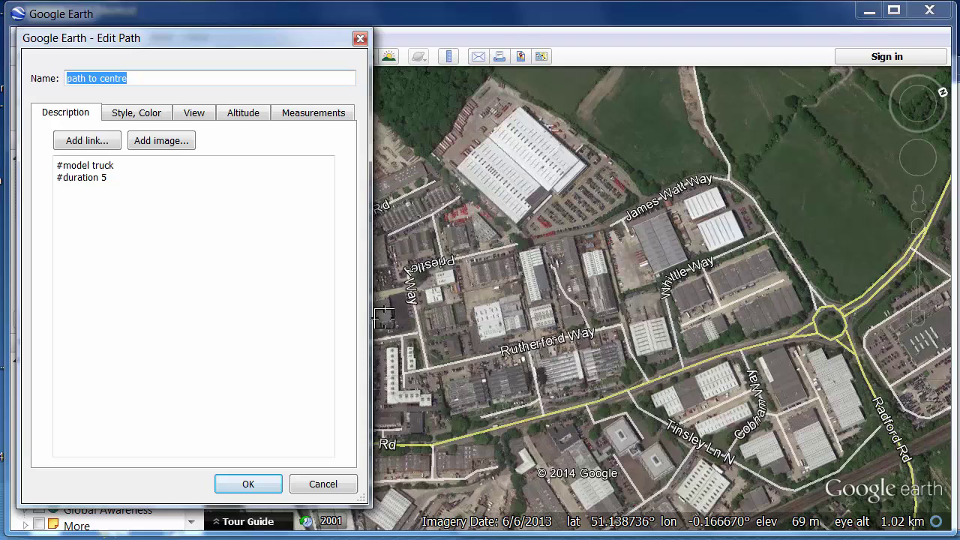
left_click(445, 442)
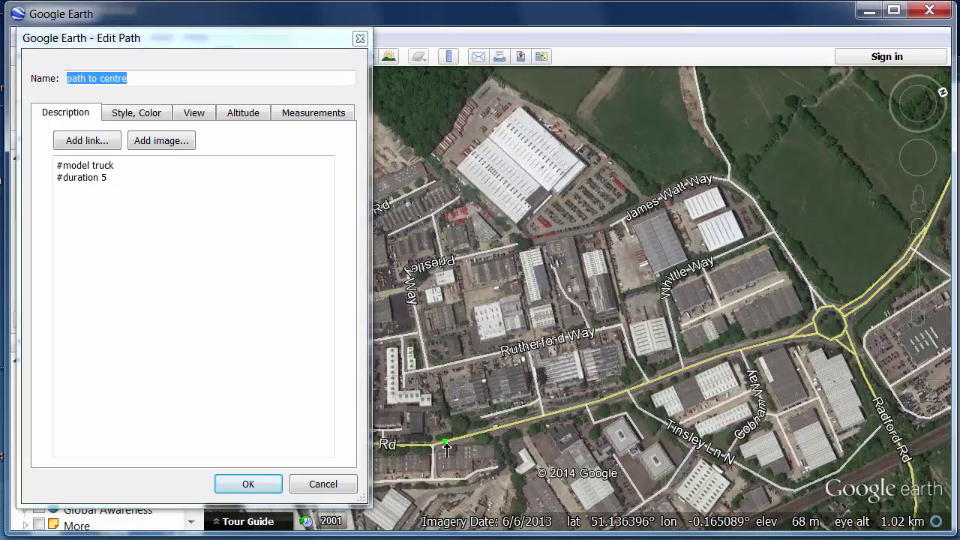
left_click(580, 408)
left_click(648, 383)
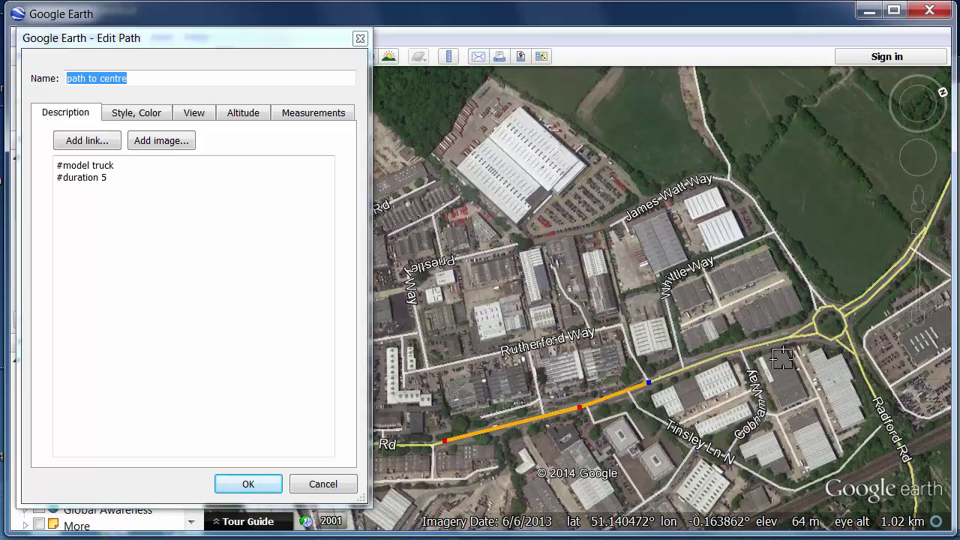
left_click(775, 342)
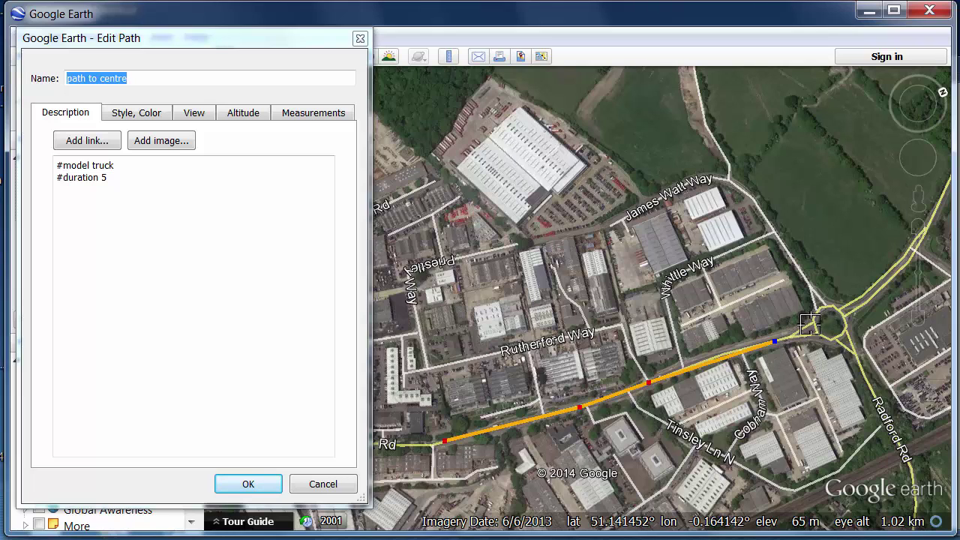
left_click(808, 322)
left_click(817, 311)
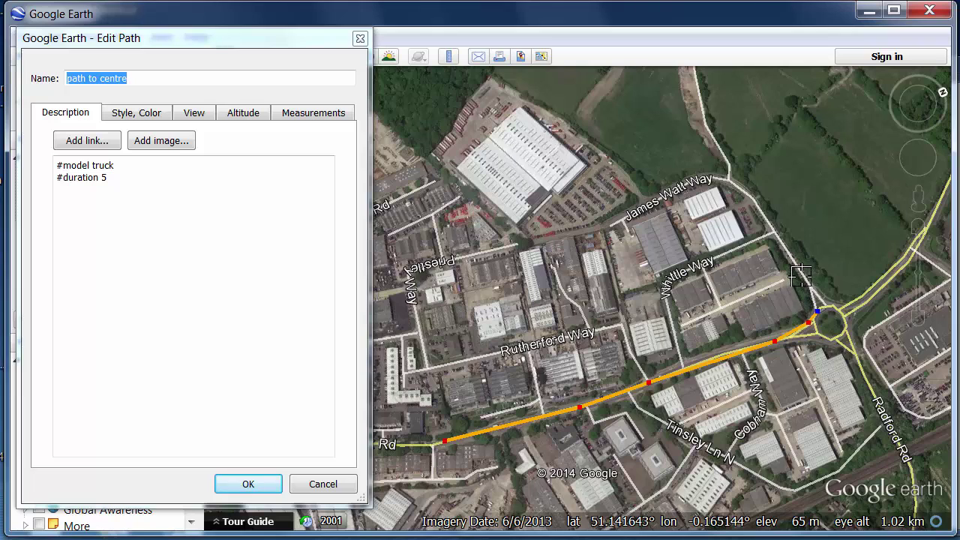
Step: Continue the path from the roundabout via James Watt Way to the large white-roofed warehouse and save it
left_click(799, 274)
left_click(740, 188)
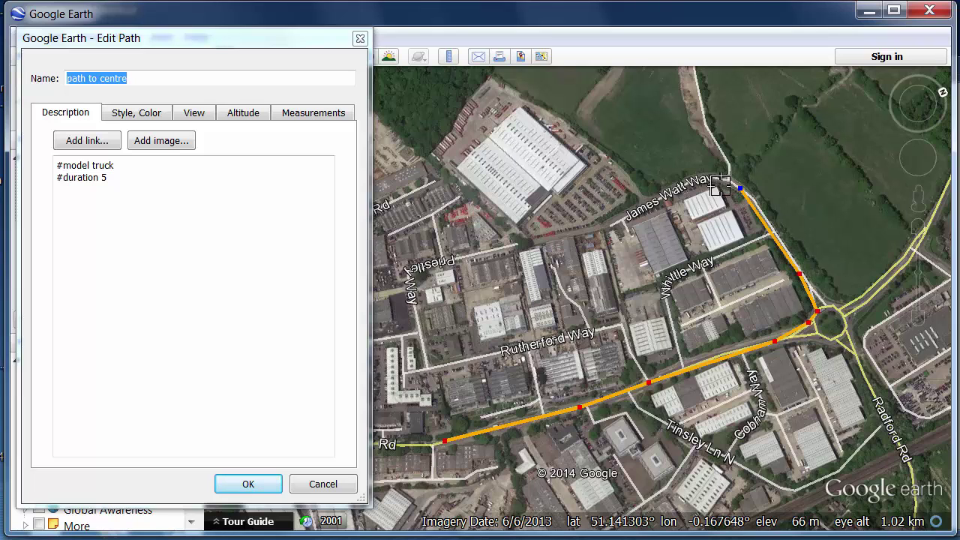
left_click(714, 180)
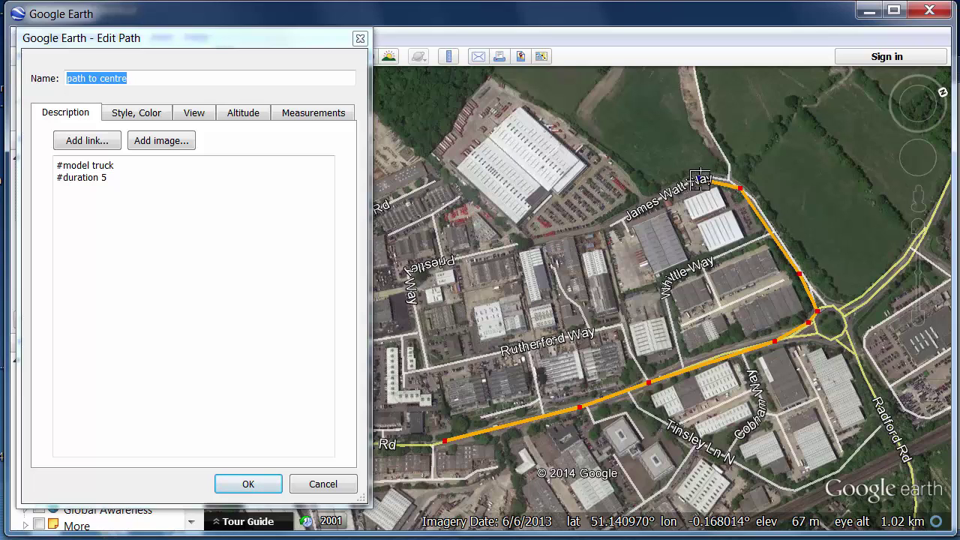
left_click(630, 191)
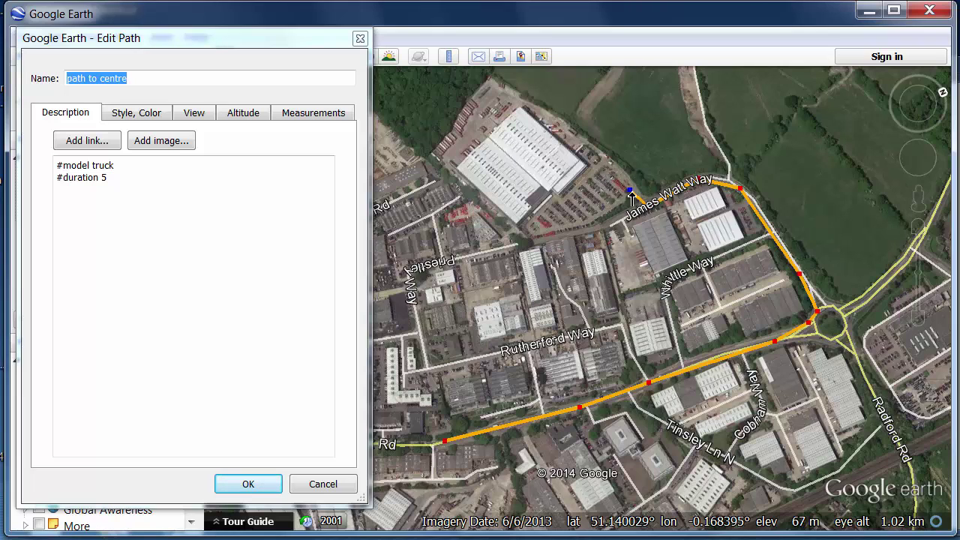
left_click(558, 132)
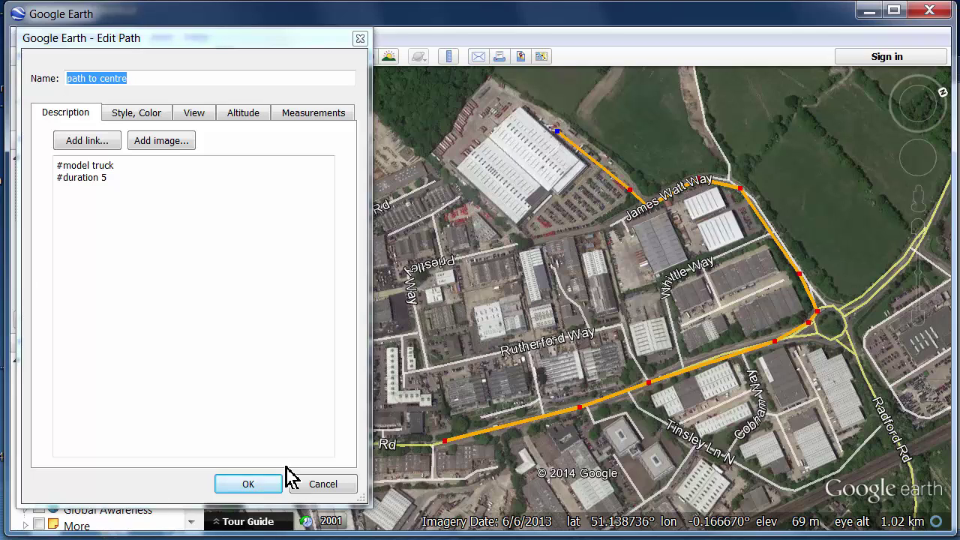
left_click(250, 485)
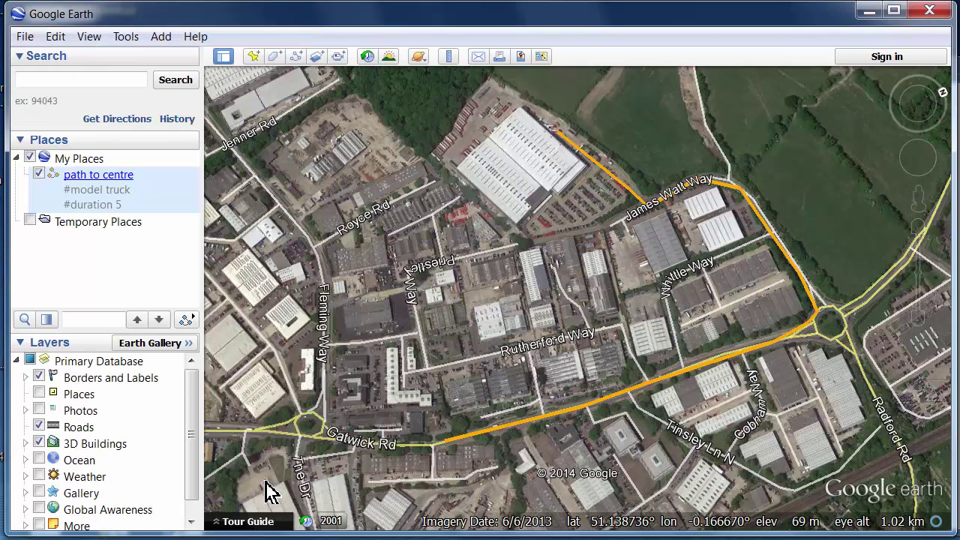
Step: Add a folder named "my-animation" under Temporary Places and move "path to centre" into it
right_click(114, 225)
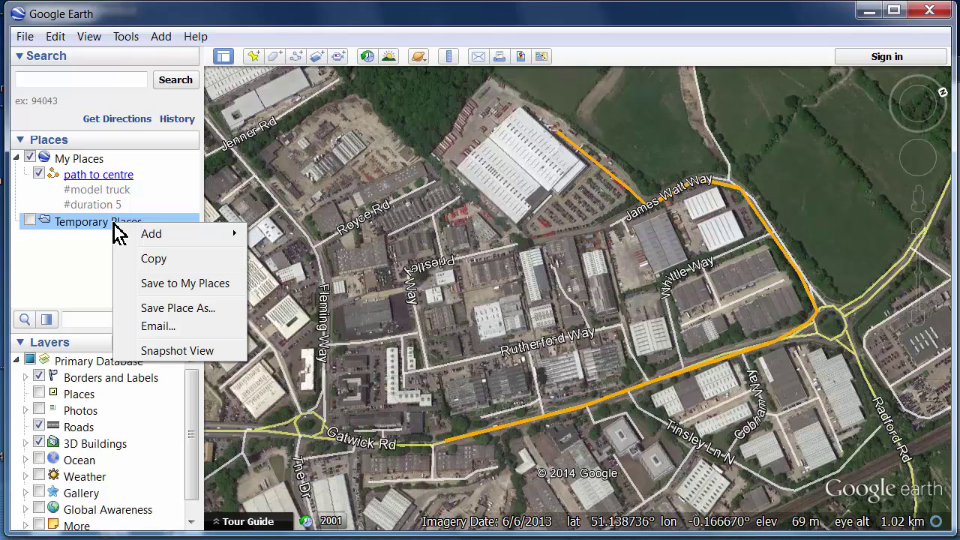
mouse_move(185, 238)
left_click(278, 236)
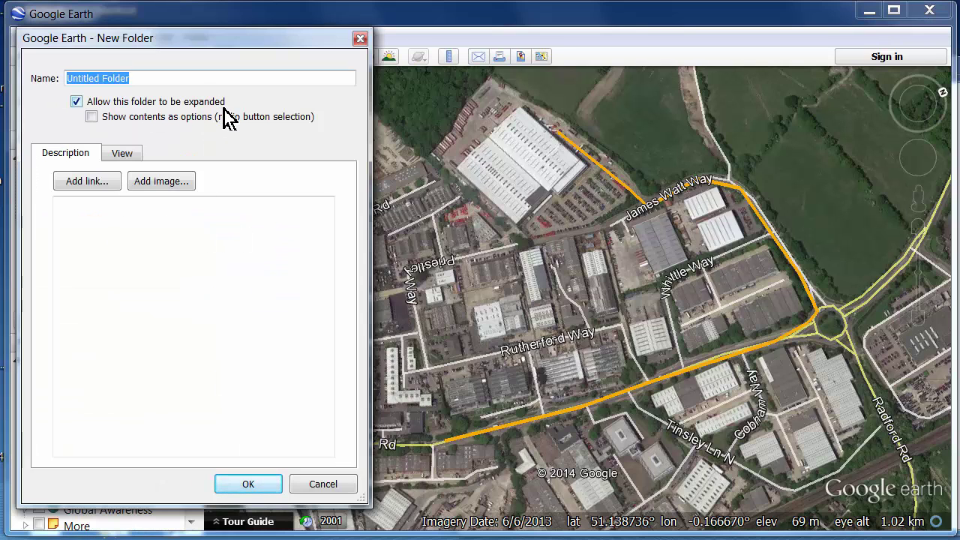
type("my-animation")
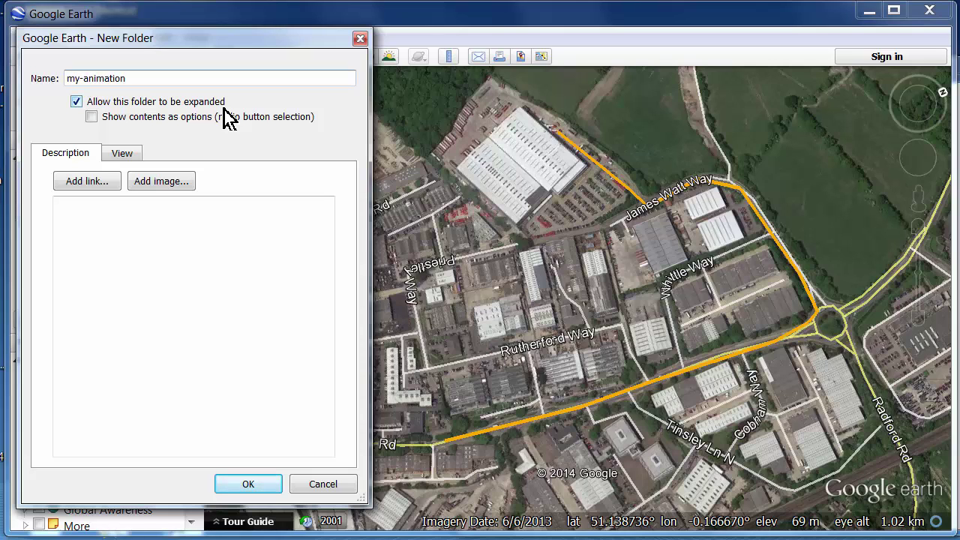
left_click(248, 484)
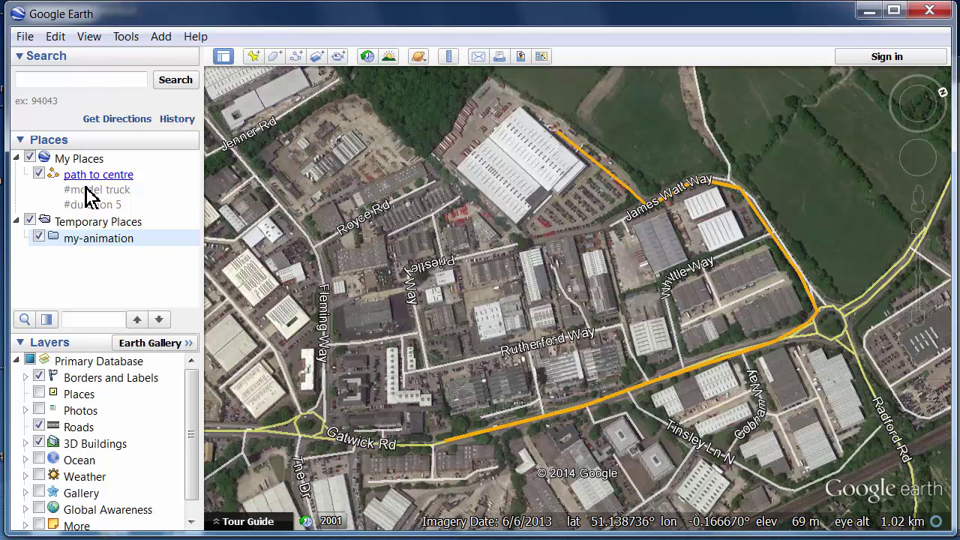
left_click_drag(87, 200, 69, 240)
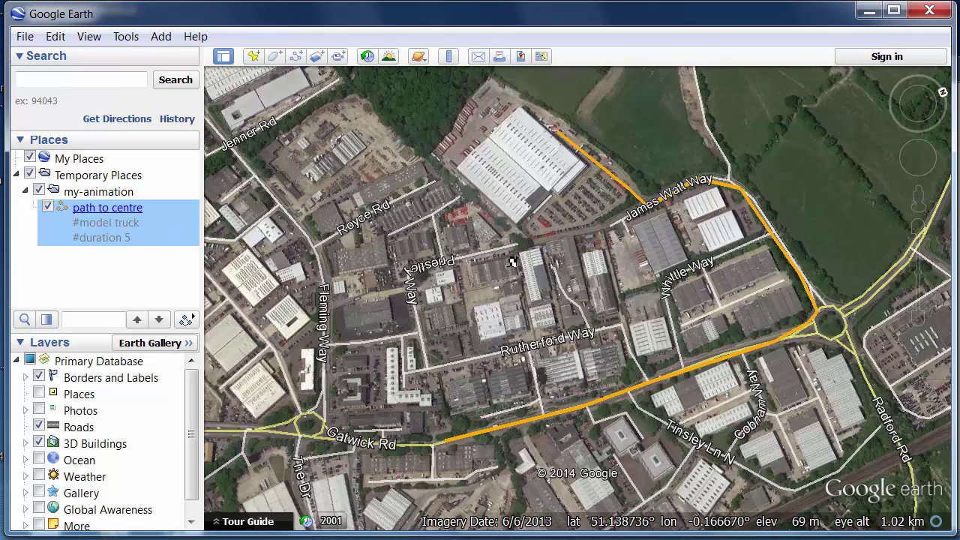
Step: Save the my-animation folder as "my-animation.kml" in the C:\GE-animation-test folder
mouse_move(918, 150)
key("alt+Tab")
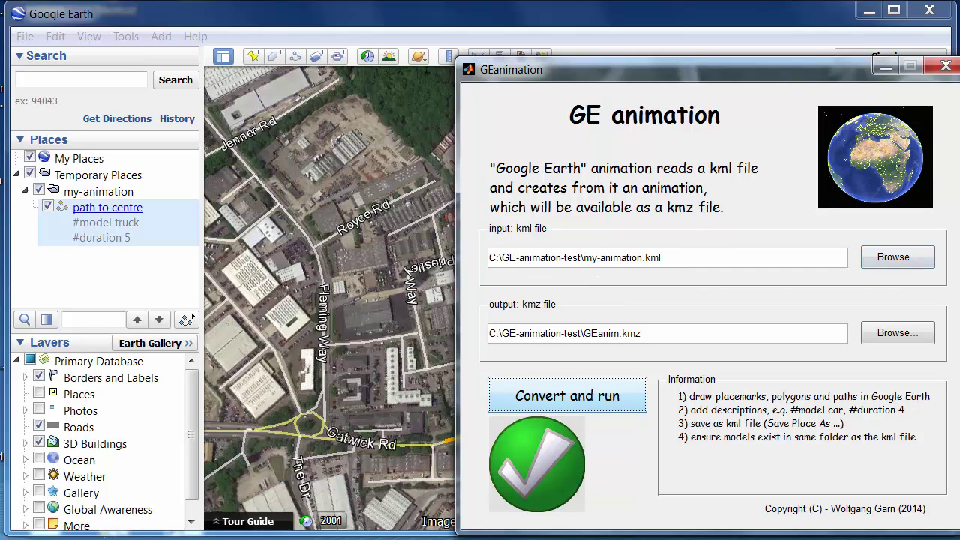
left_click(90, 194)
right_click(92, 202)
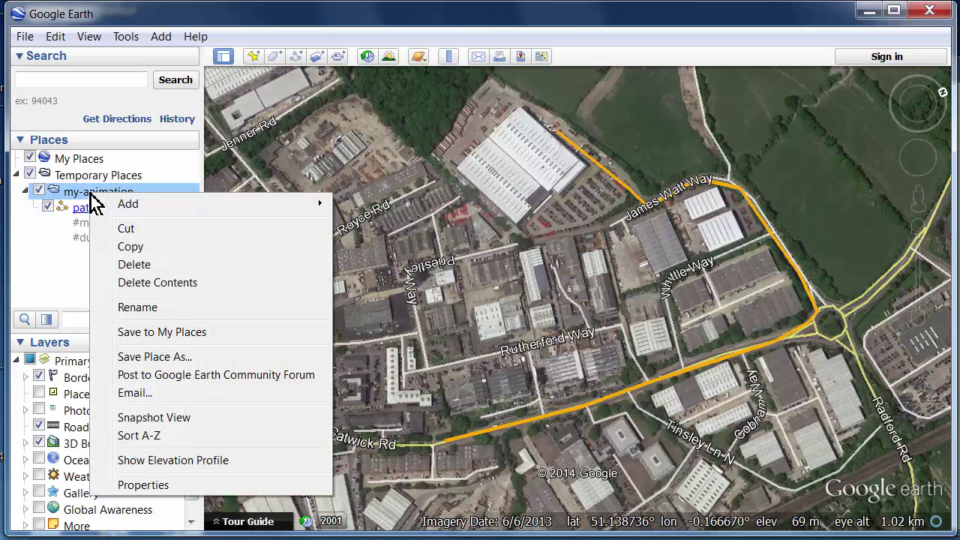
left_click(175, 358)
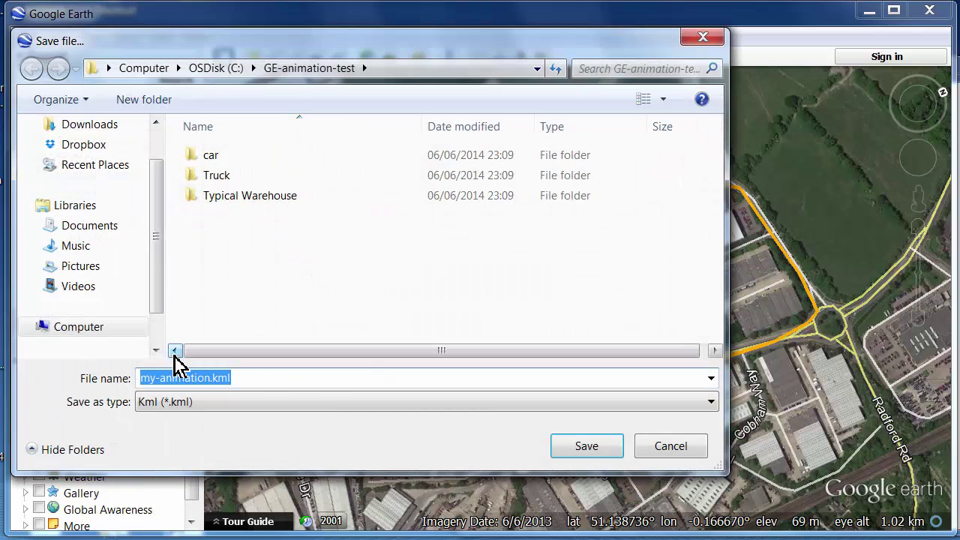
left_click(265, 379)
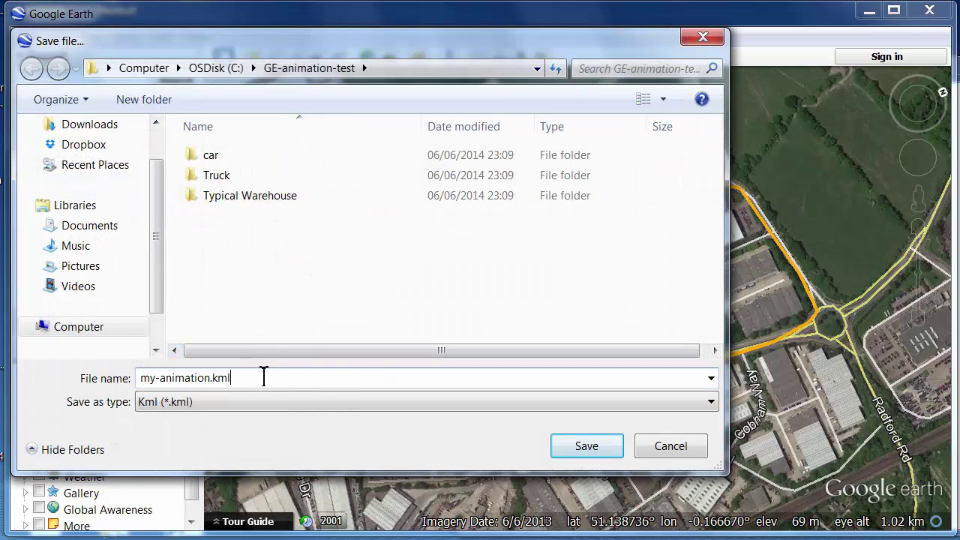
left_click(587, 447)
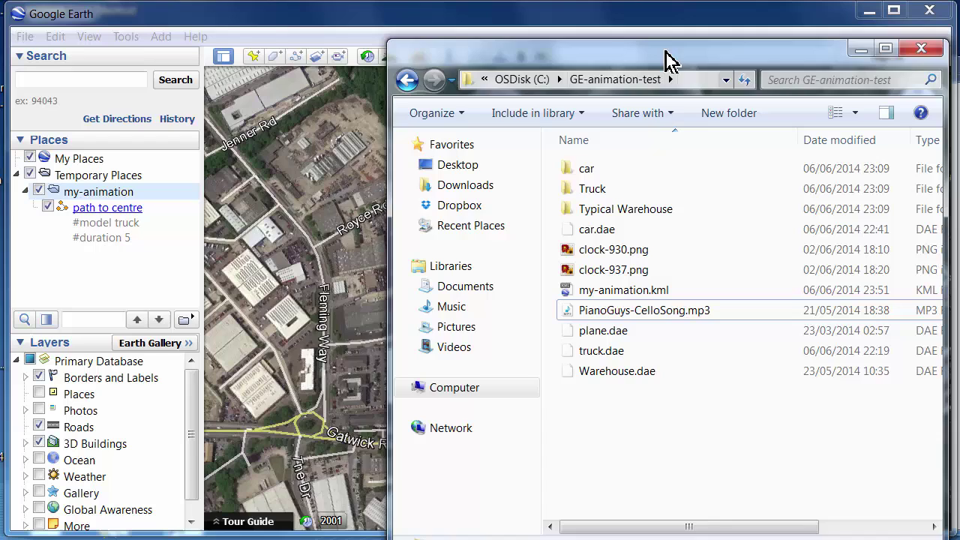
Step: Check in the GE-animation-test folder that my-animation.kml and the truck.dae model are stored together
left_click_drag(667, 60, 562, 55)
left_click(517, 290)
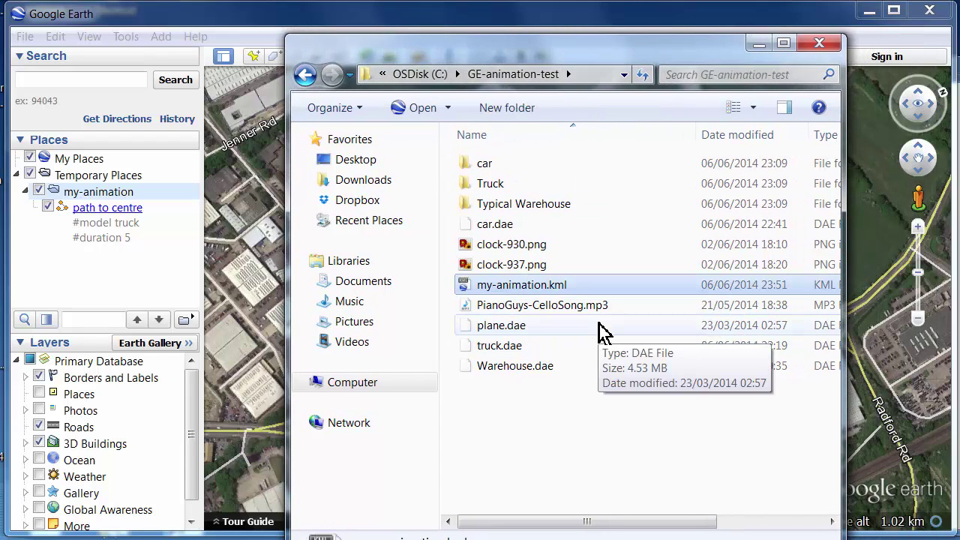
left_click(504, 346)
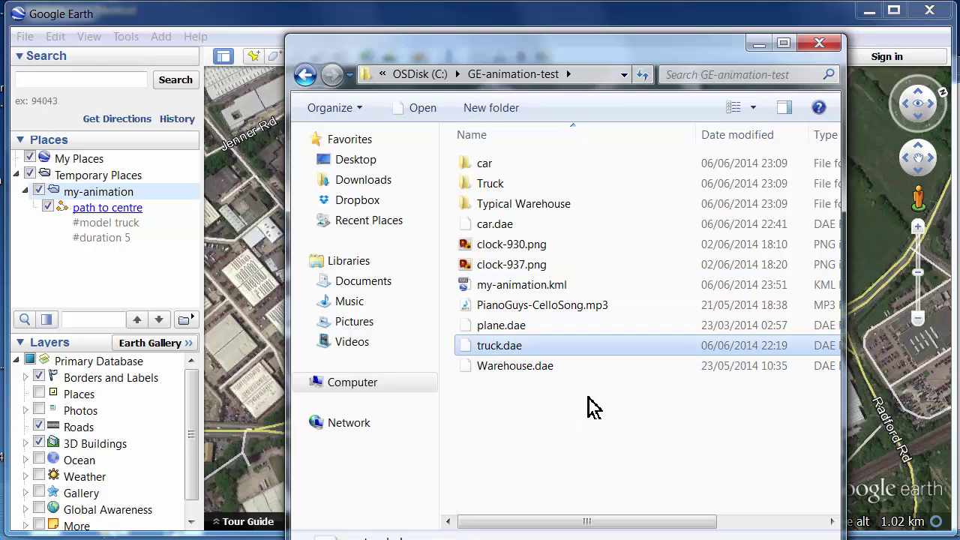
left_click(759, 45)
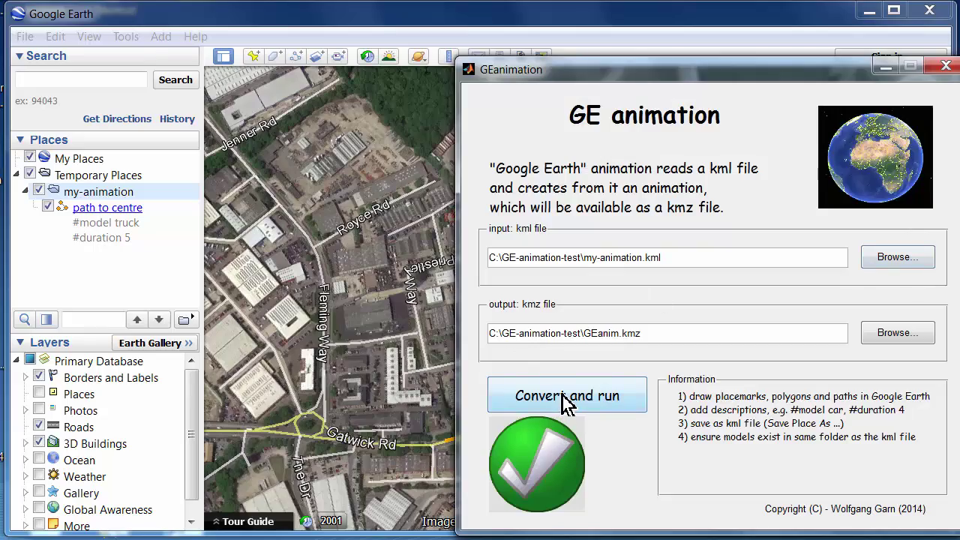
Step: Convert and run my-animation.kml in GEanimation, and inspect the truck model at the path's start on Gatwick Rd
left_click(565, 399)
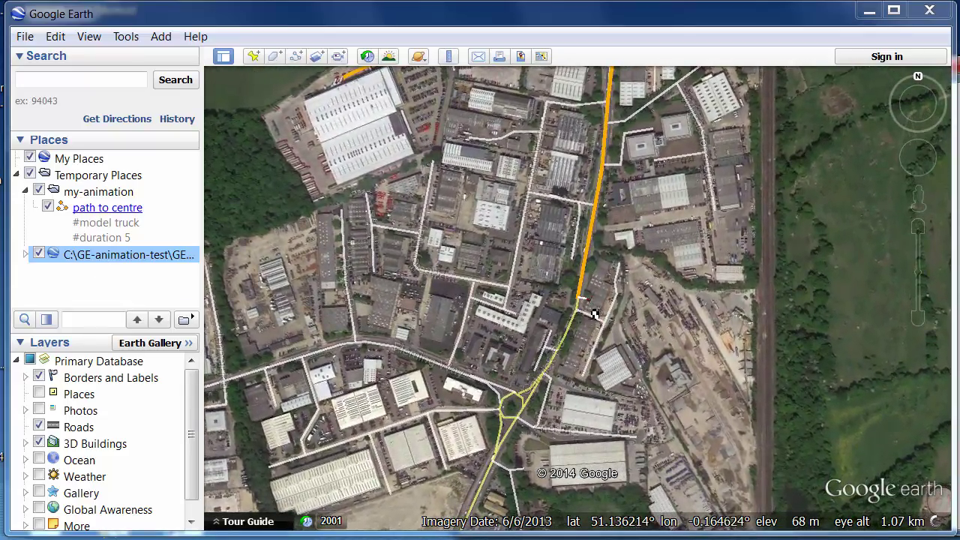
left_click_drag(593, 315, 595, 385)
scroll(595, 385, "up", 3)
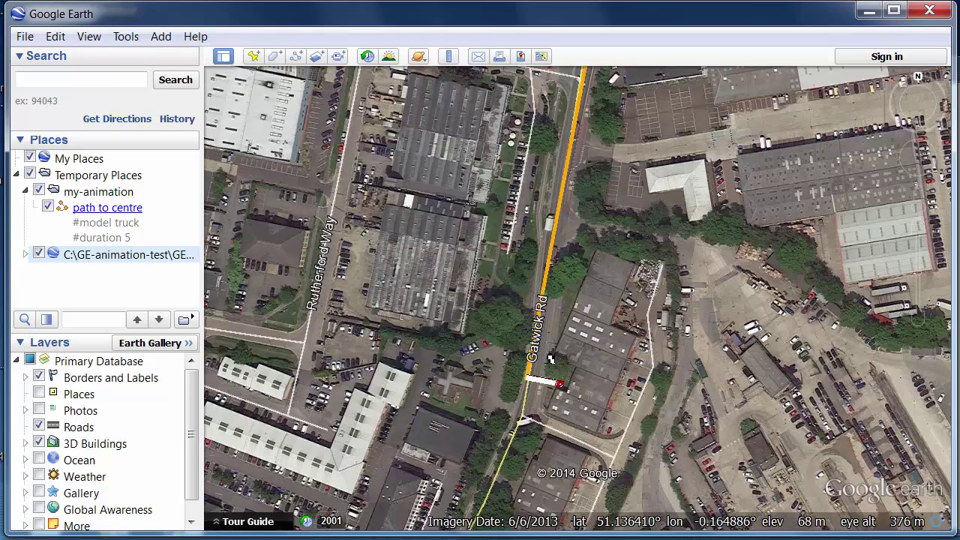
Step: Add the line "#model_orientation -90" to the description of "path to centre" and save the path
right_click(99, 231)
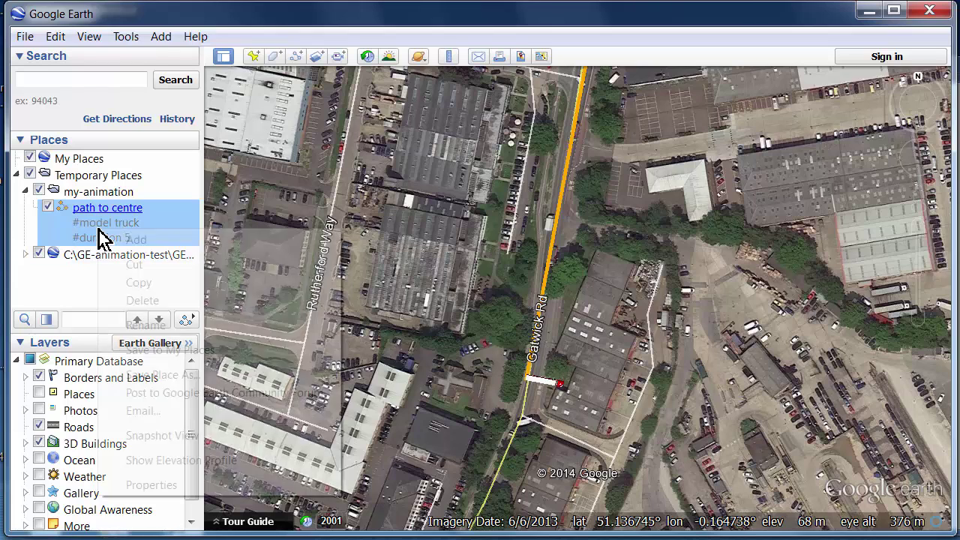
left_click(151, 485)
left_click(132, 184)
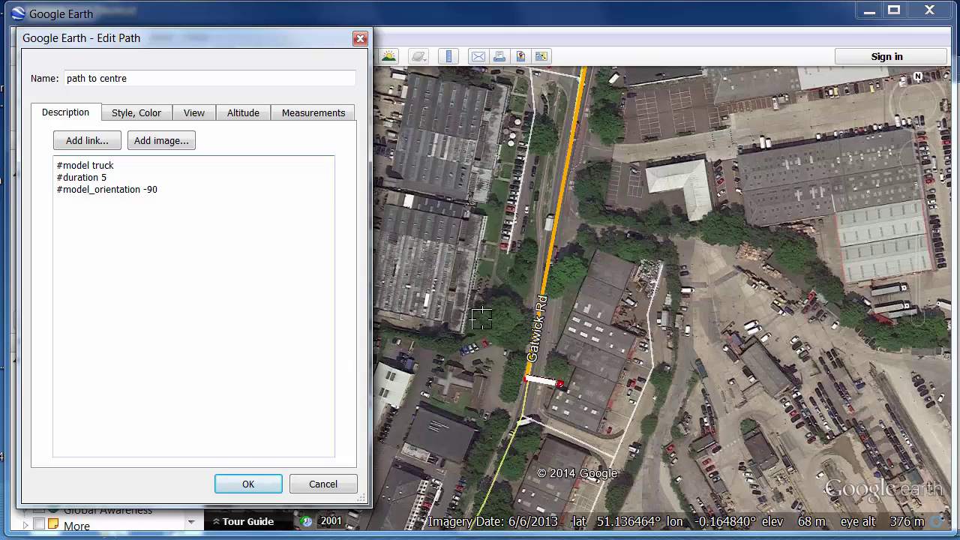
left_click(244, 485)
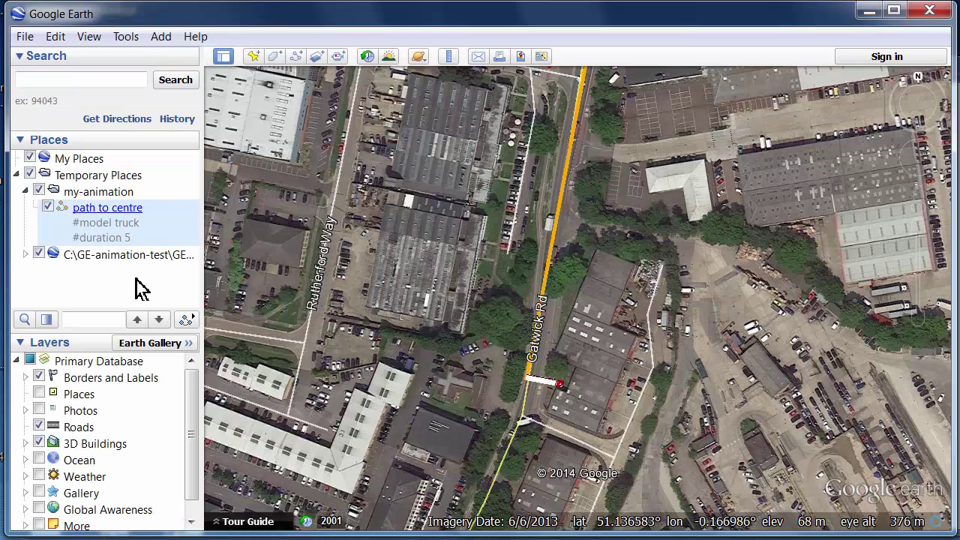
Step: Save the my-animation folder over the existing my-animation.kml and rerun its conversion in GEanimation
right_click(107, 201)
left_click(197, 378)
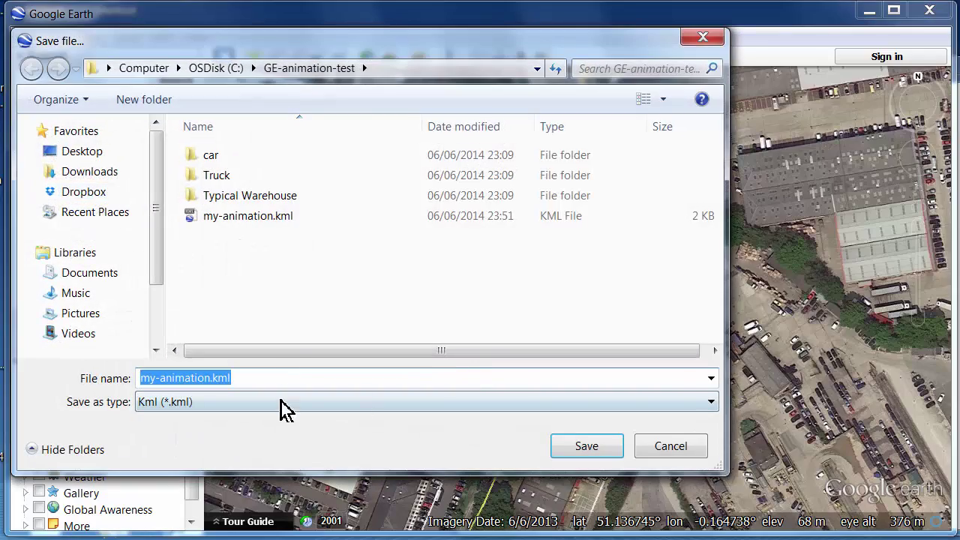
left_click(586, 452)
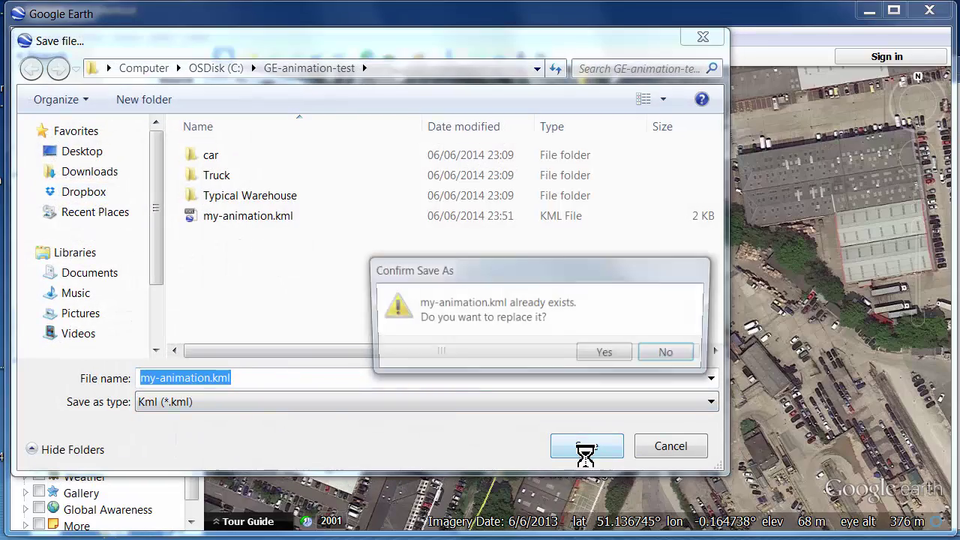
left_click(607, 354)
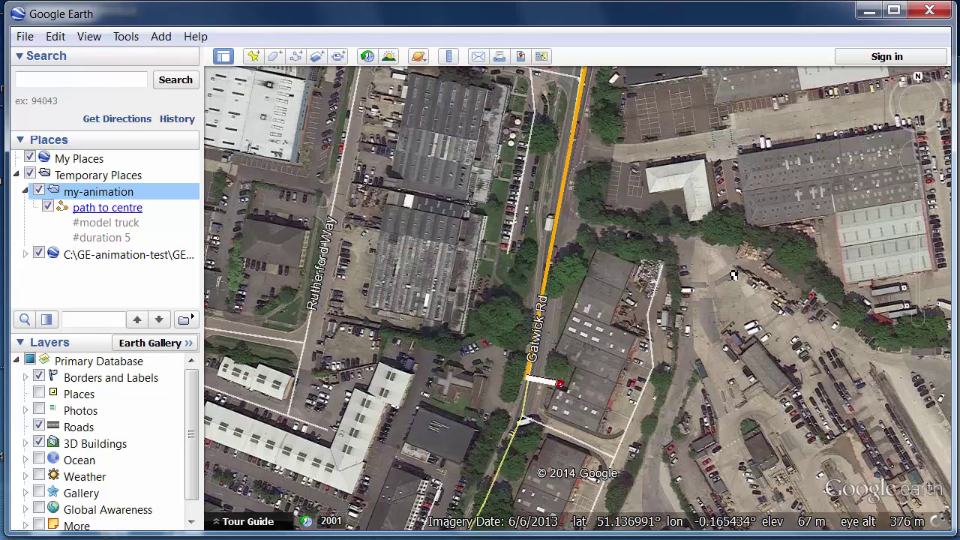
key("alt+Tab")
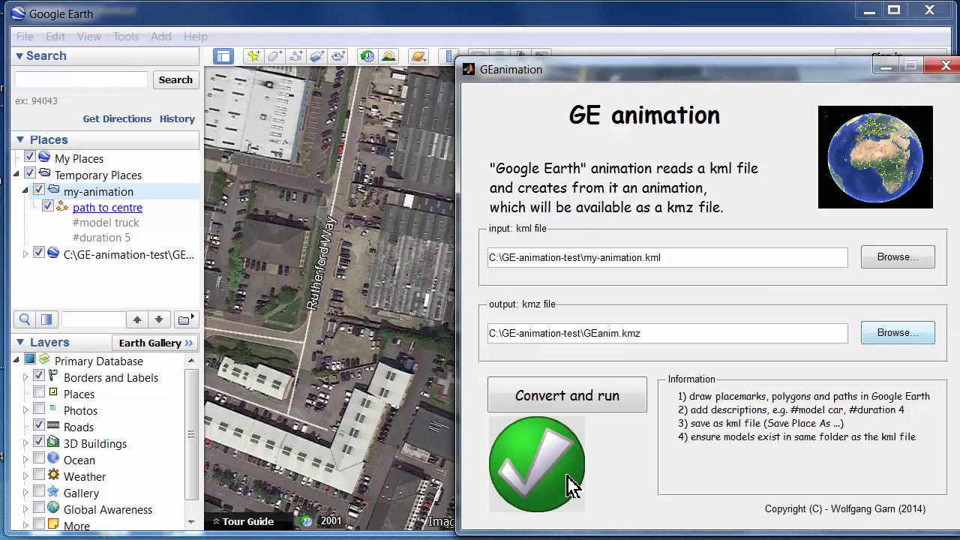
left_click(576, 399)
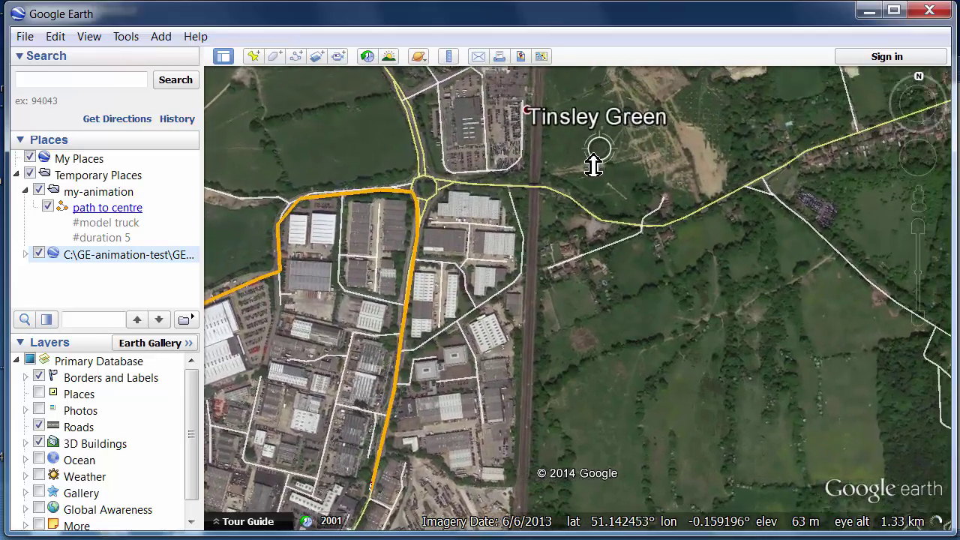
Step: Hide "path to centre" and play the generated "run animation" tour from a tilted view near the Radford Rd roundabout
middle_click_drag(596, 165, 562, 377)
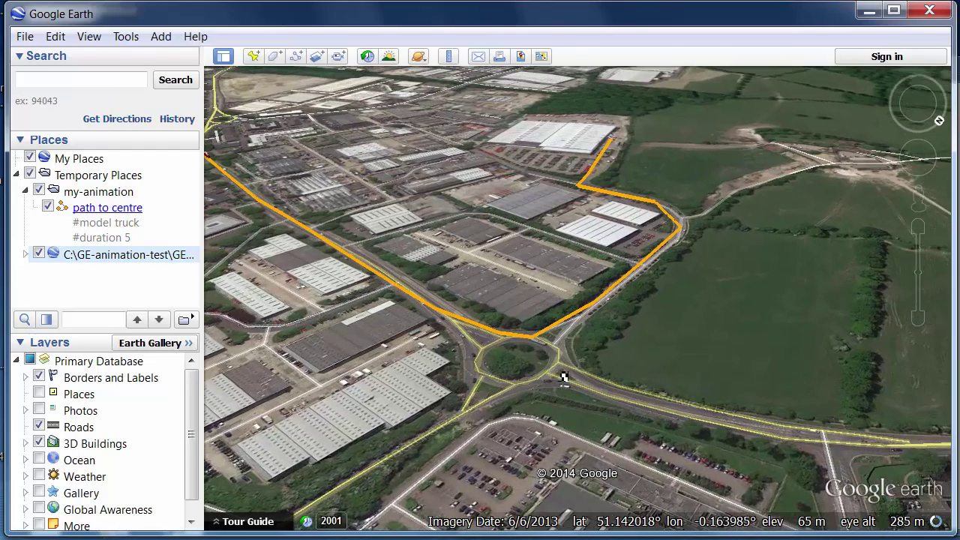
left_click(48, 208)
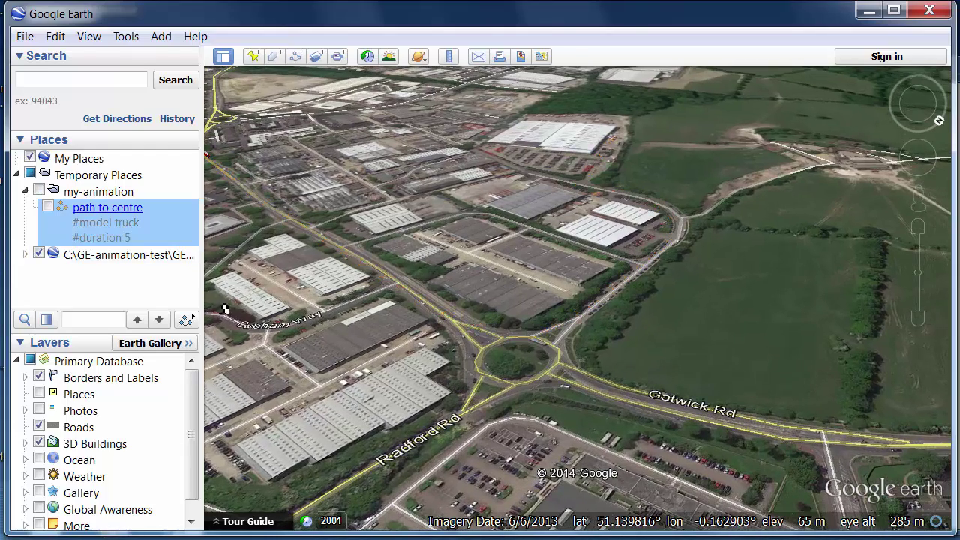
middle_click_drag(484, 375, 570, 345)
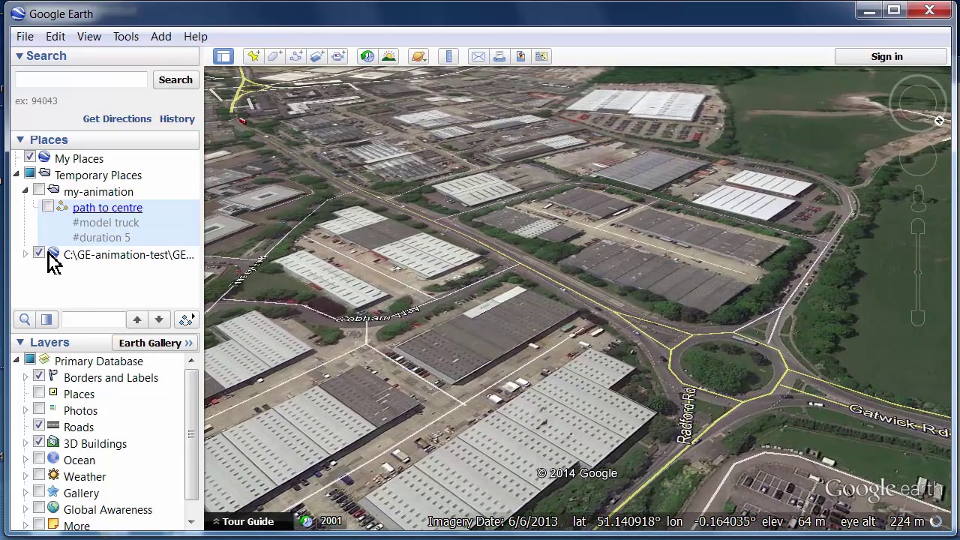
left_click(25, 255)
left_click(103, 274)
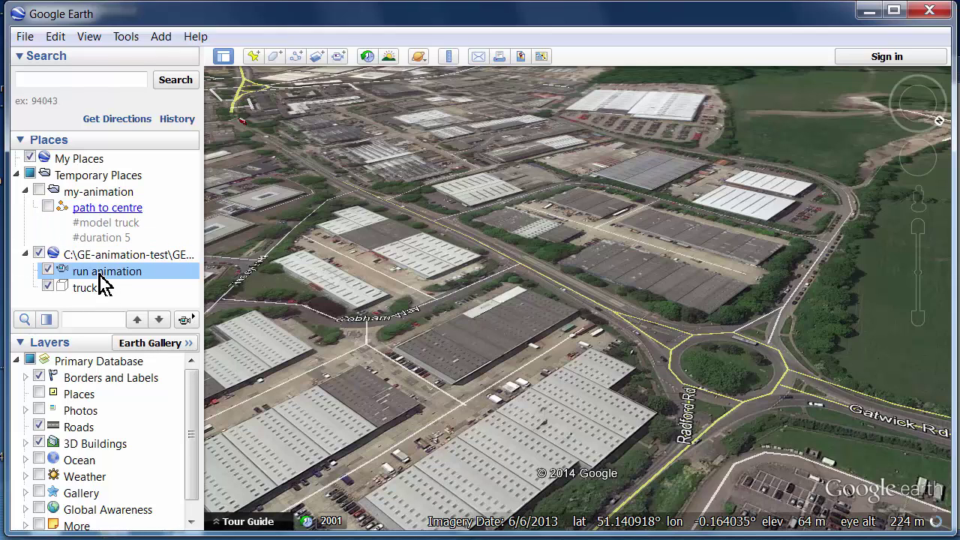
double_click(99, 275)
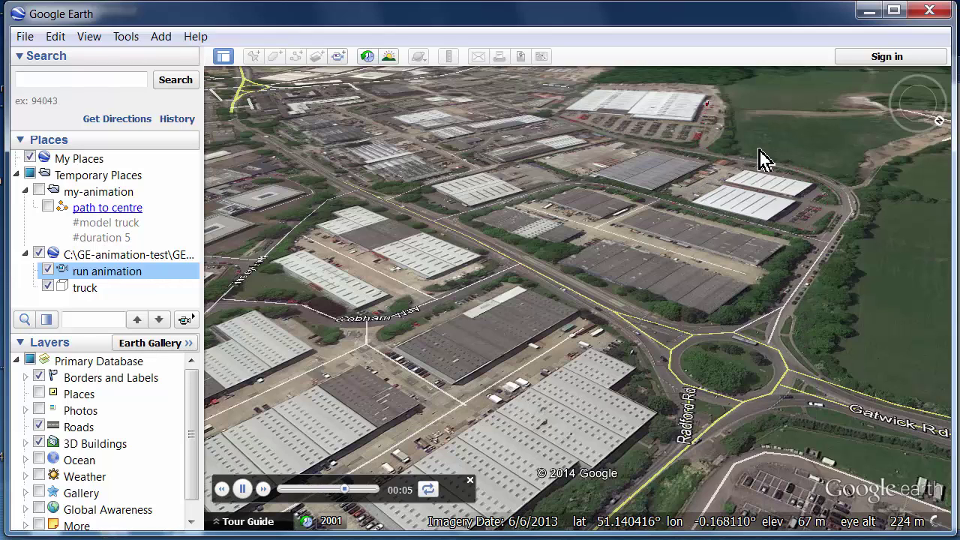
left_click(665, 254)
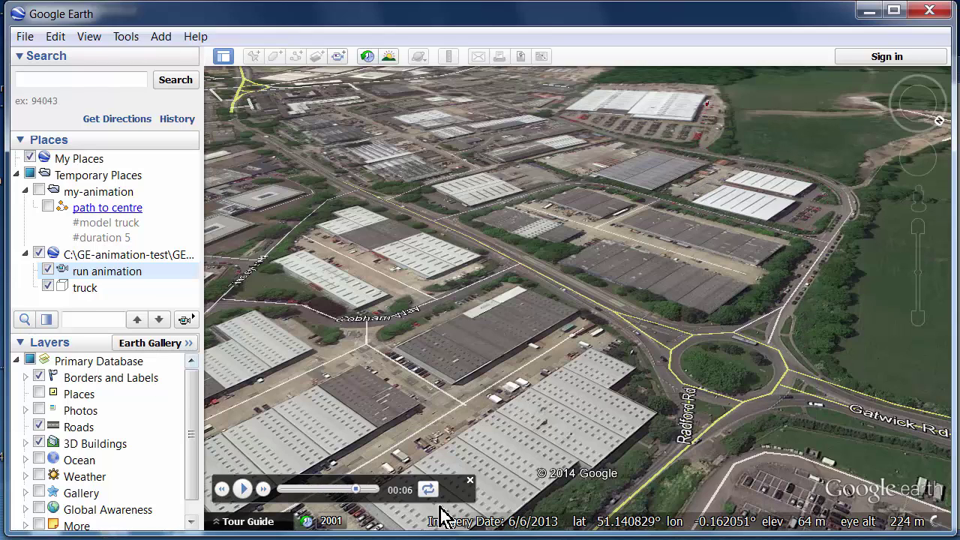
left_click(470, 481)
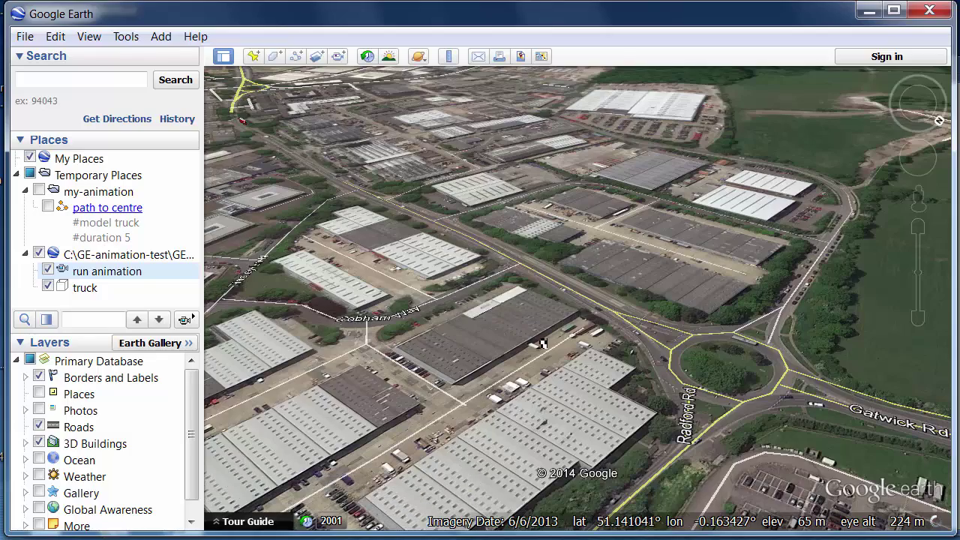
Step: Fly to the my-animation folder's view, show the folder on the map again and expand its contents
double_click(85, 195)
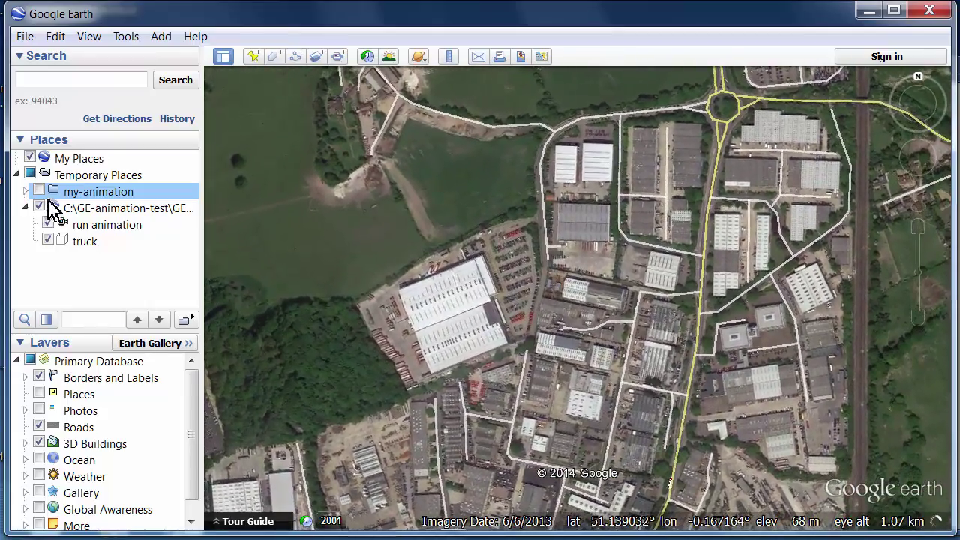
left_click(17, 176)
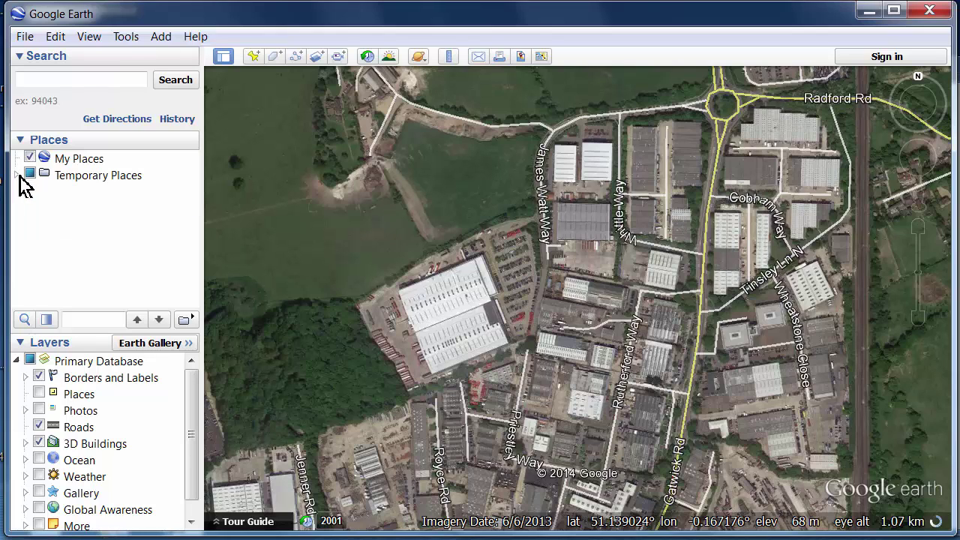
left_click(18, 176)
left_click(39, 192)
left_click(24, 192)
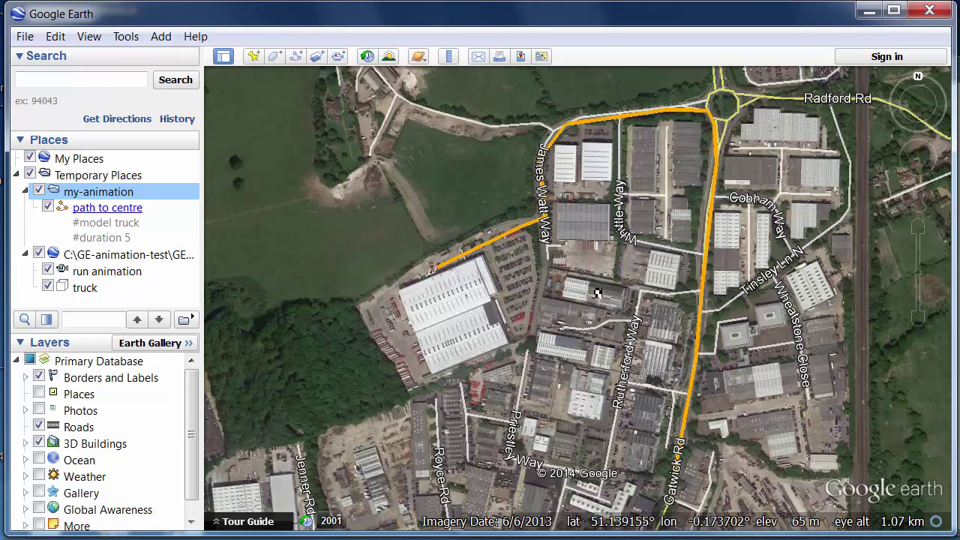
Step: Start a new path and trace it clockwise around the large white-roofed warehouse, beginning at its northern edge
left_click(298, 66)
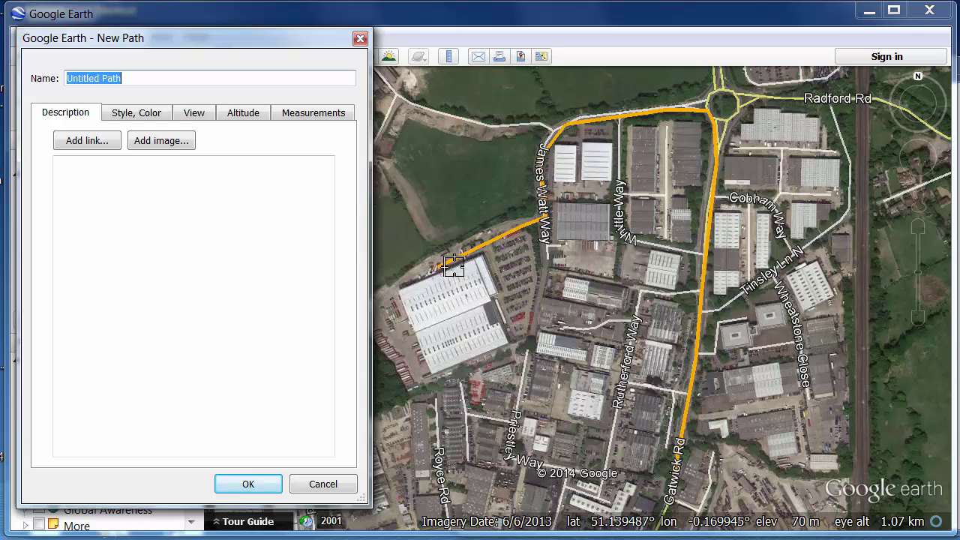
left_click(453, 265)
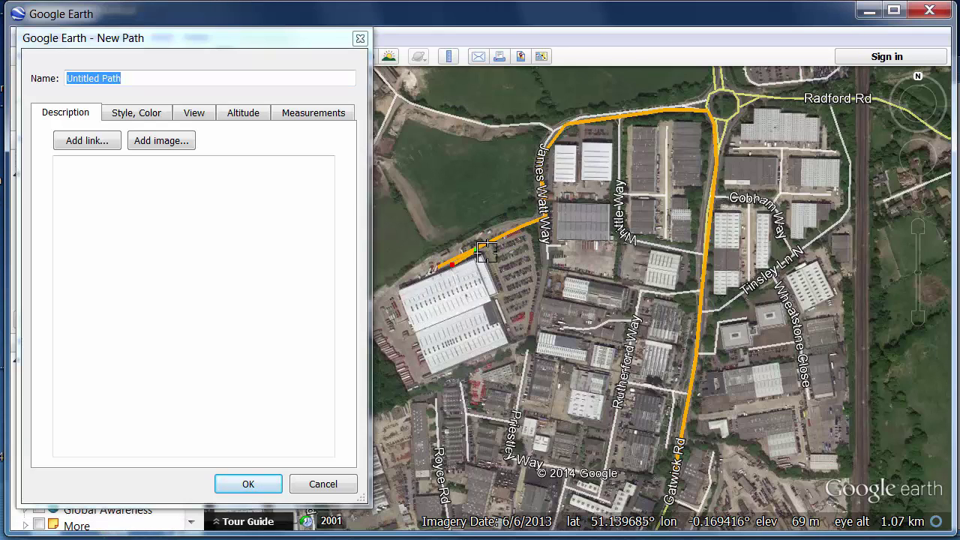
left_click(476, 250)
left_click(499, 250)
left_click(511, 278)
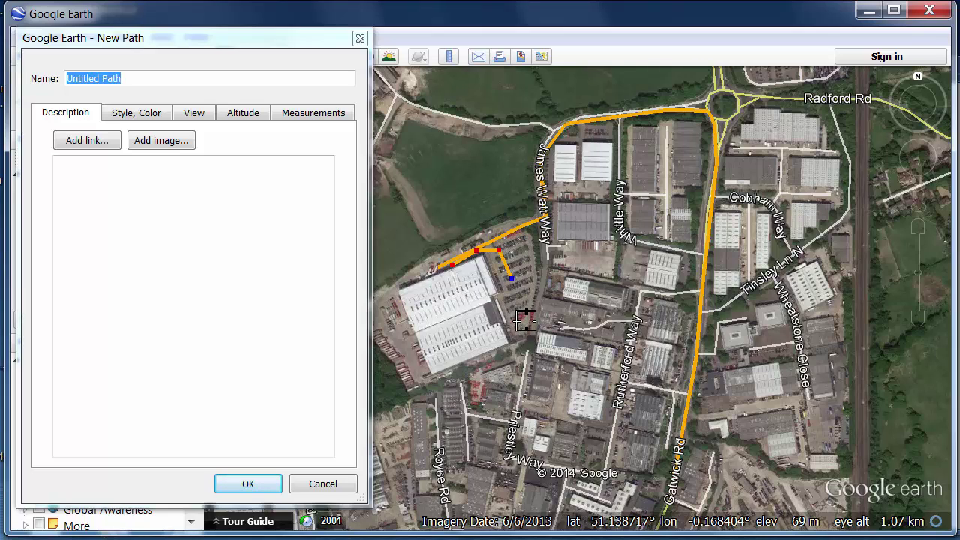
left_click(521, 313)
left_click(519, 342)
left_click(499, 359)
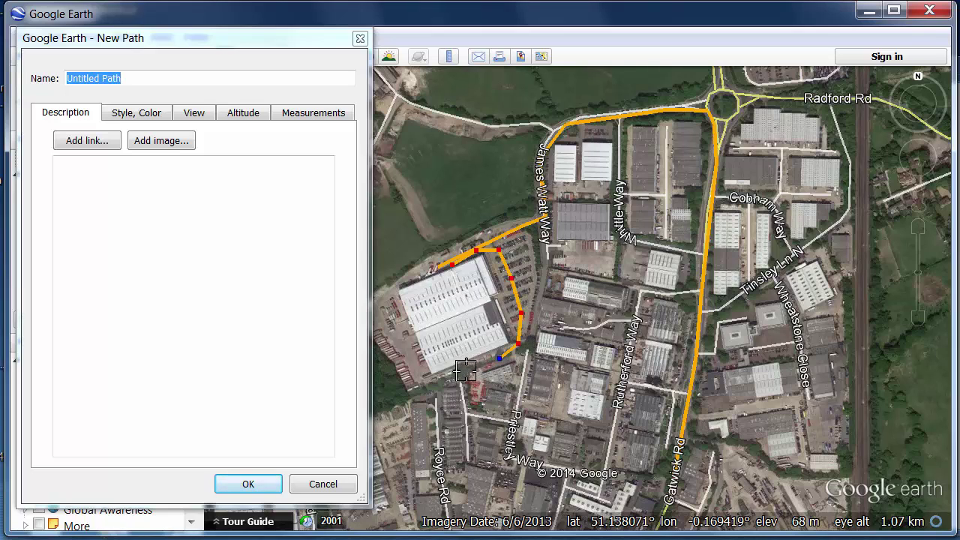
left_click(461, 371)
left_click(423, 382)
left_click(410, 349)
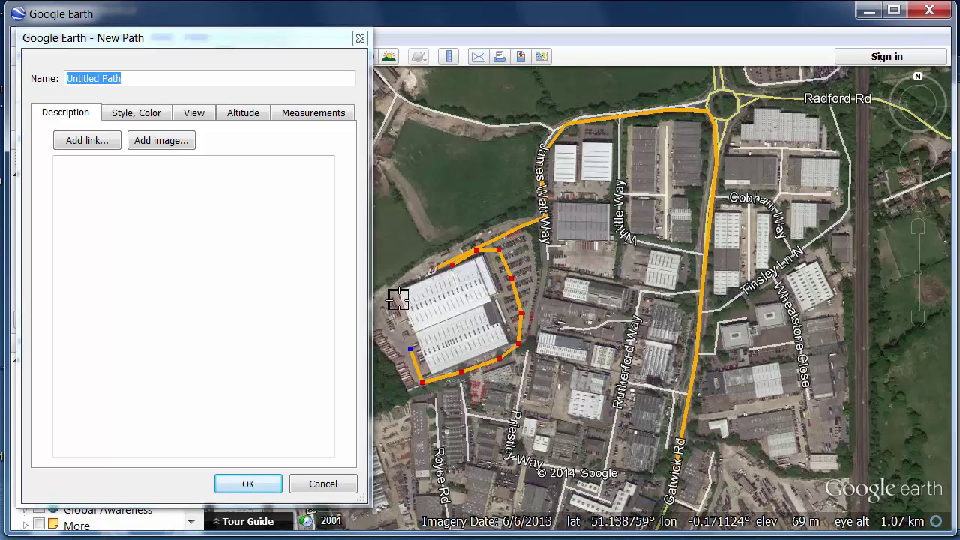
left_click(395, 294)
left_click(392, 280)
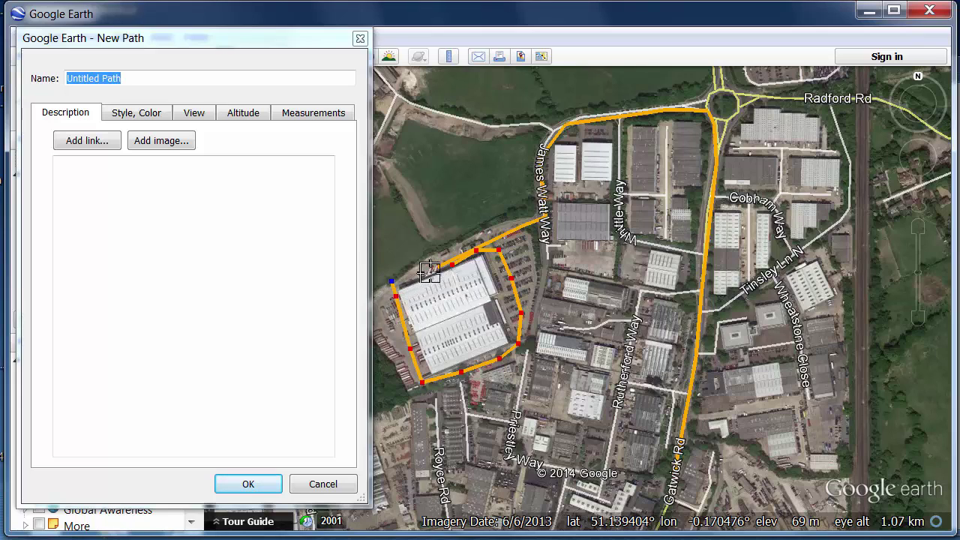
Step: Name the new path "path around centre" and enter "#model car" and "#duration 6" as its description lines
left_click(138, 79)
left_click_drag(137, 79, 30, 87)
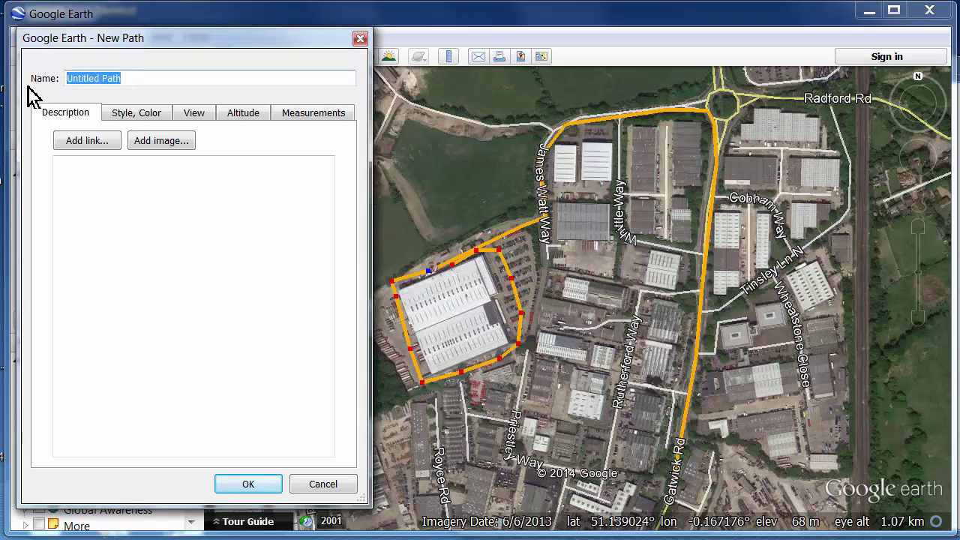
type("path around centre")
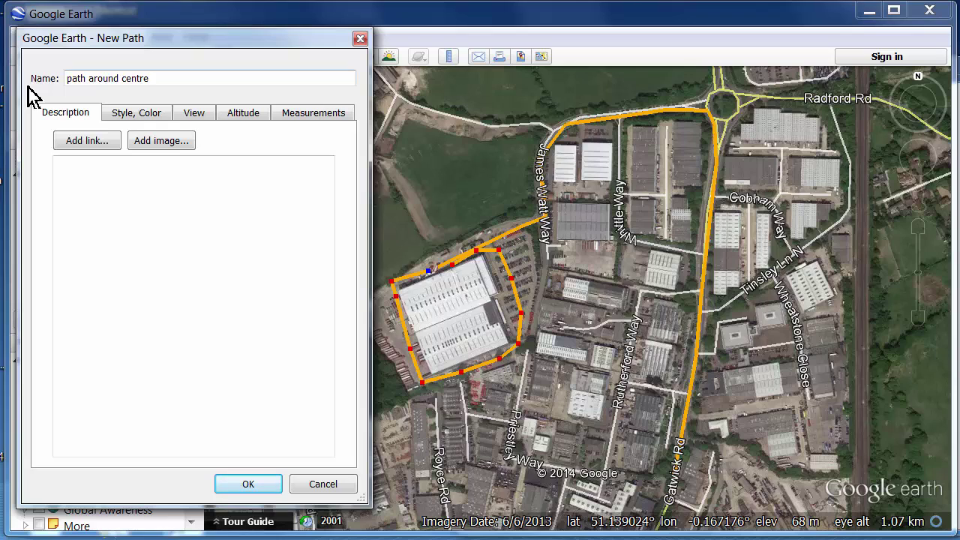
left_click(95, 174)
type("#duration 6")
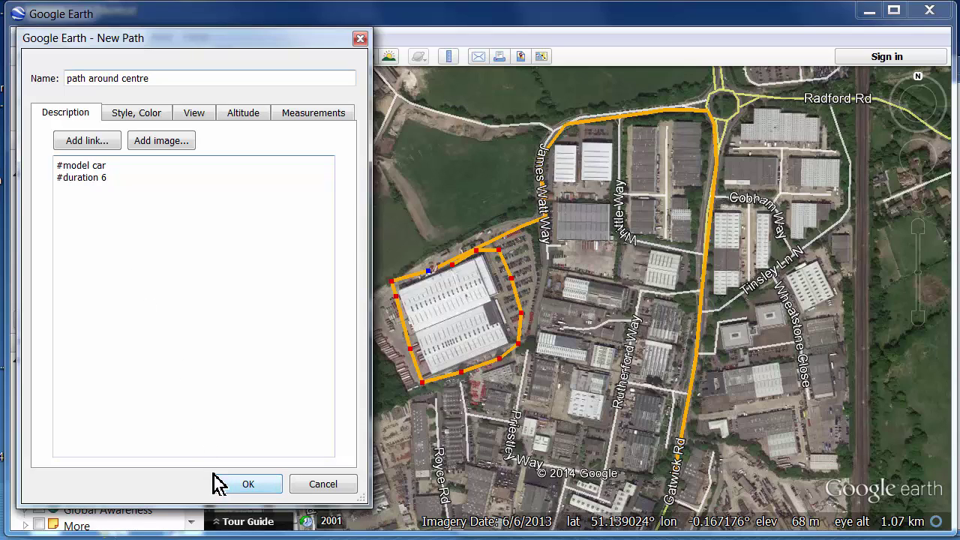
Step: Set the line color of "path around centre" to red and save the path
left_click(141, 115)
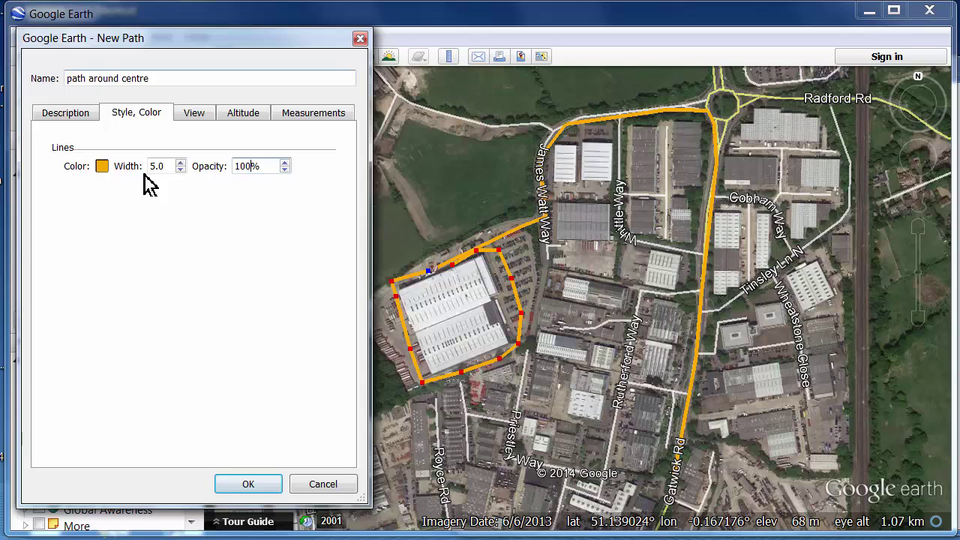
left_click(102, 171)
left_click(39, 216)
left_click(279, 405)
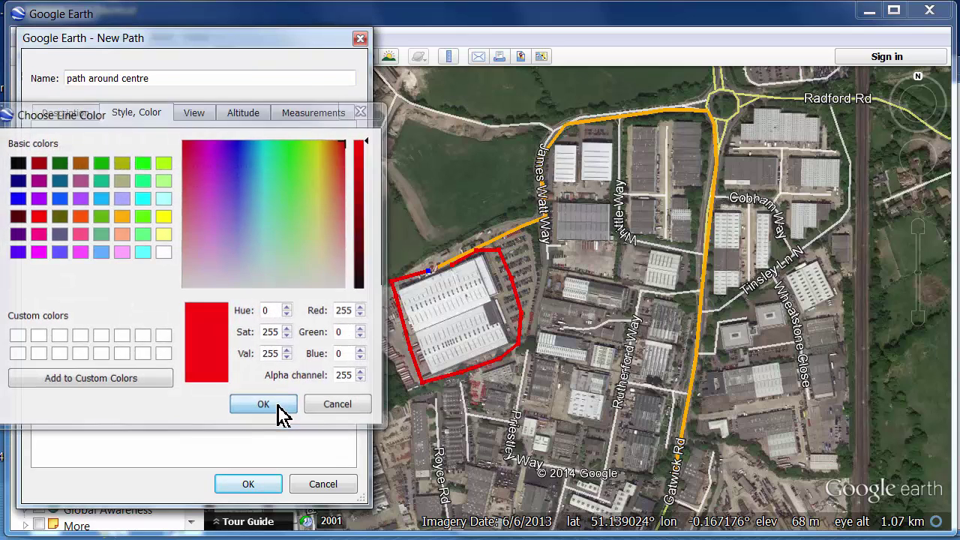
left_click(259, 487)
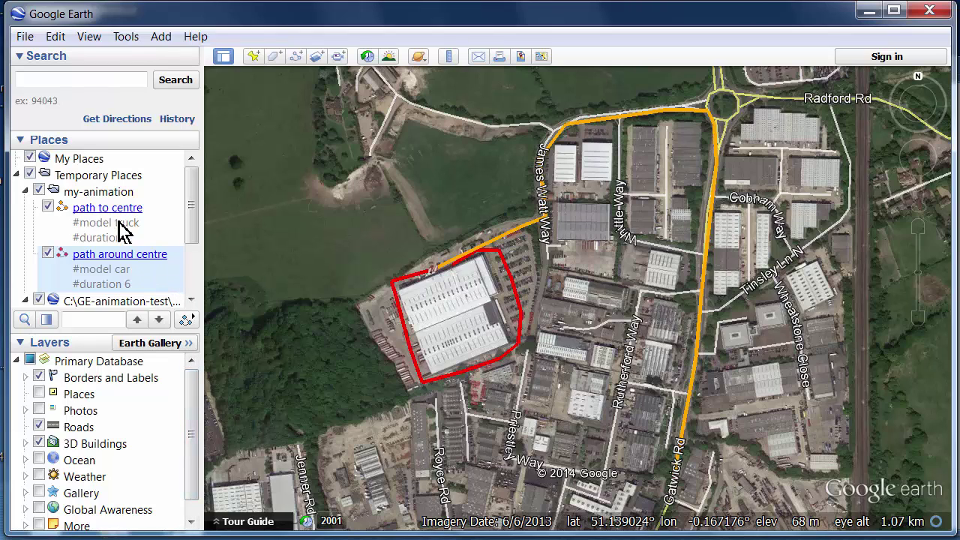
Step: Draw a straight path named "path away" from the warehouse's northern edge across the railway, described with "#model plane" and "#duration 4"
left_click(297, 59)
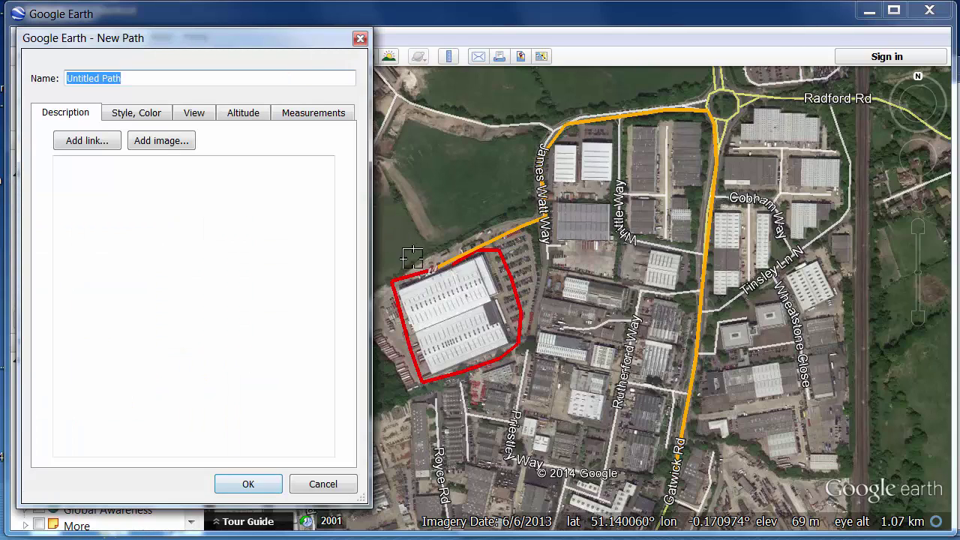
type("path away")
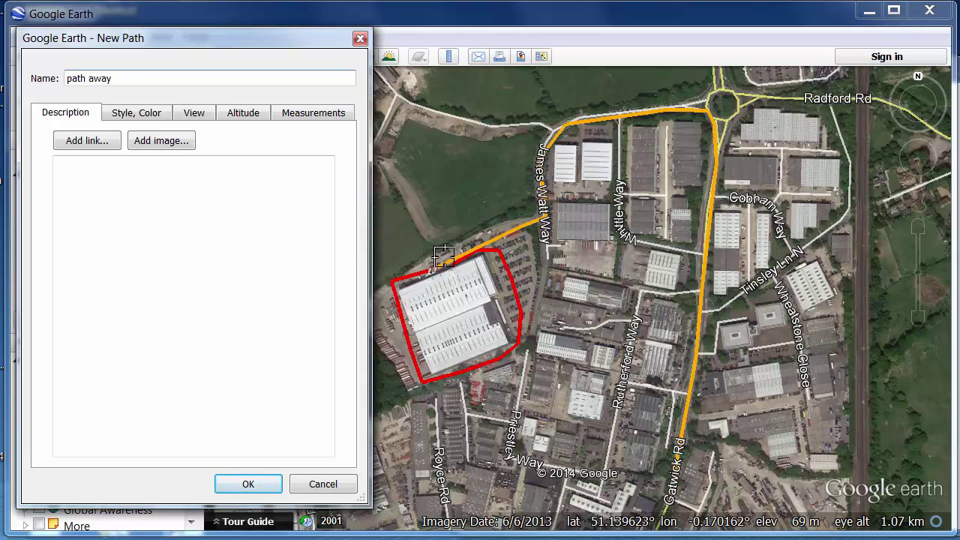
left_click(123, 181)
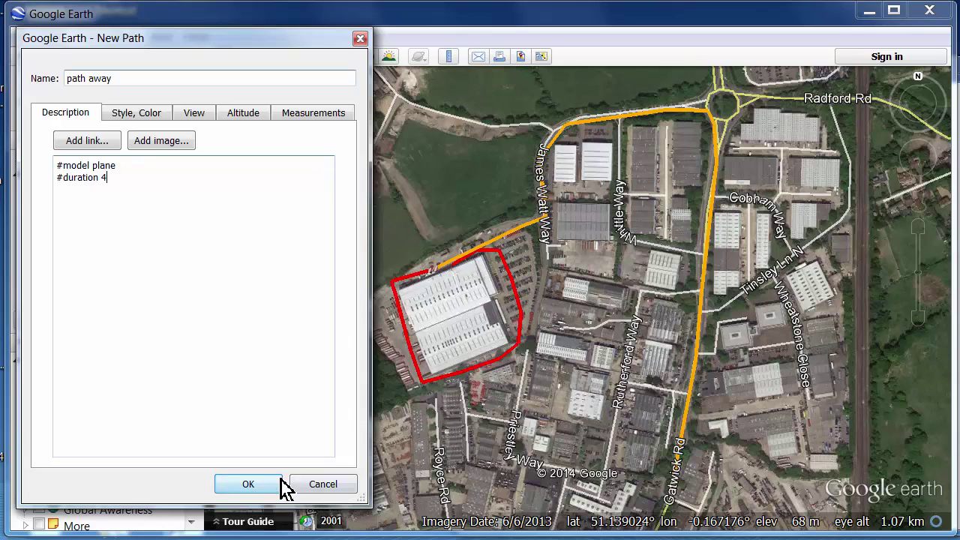
left_click(437, 264)
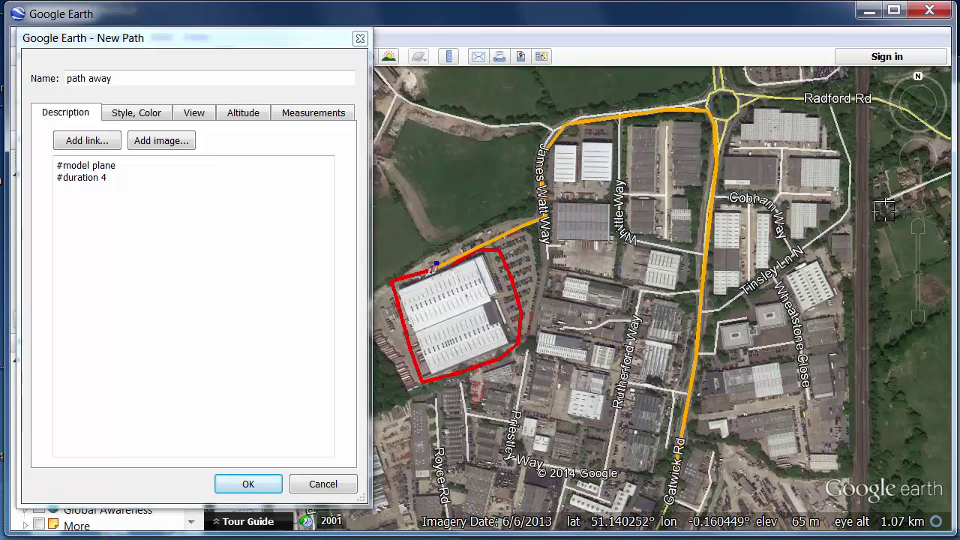
left_click(890, 375)
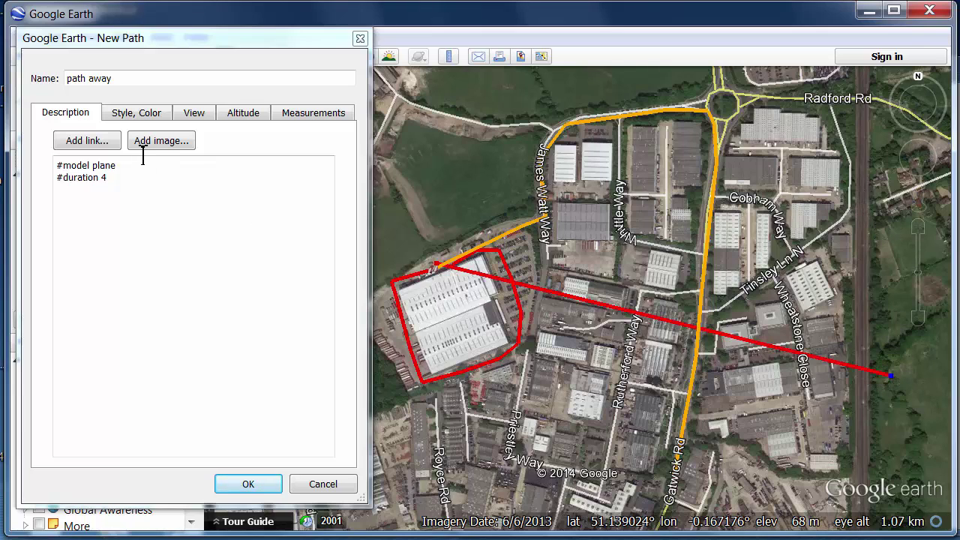
Step: Set the line color of "path away" to violet-blue and save the path
left_click(151, 114)
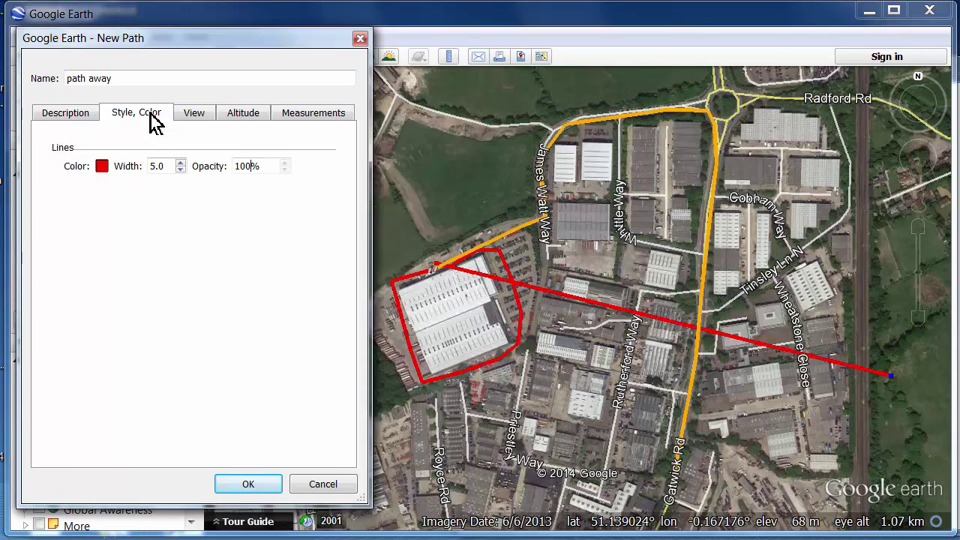
left_click(105, 165)
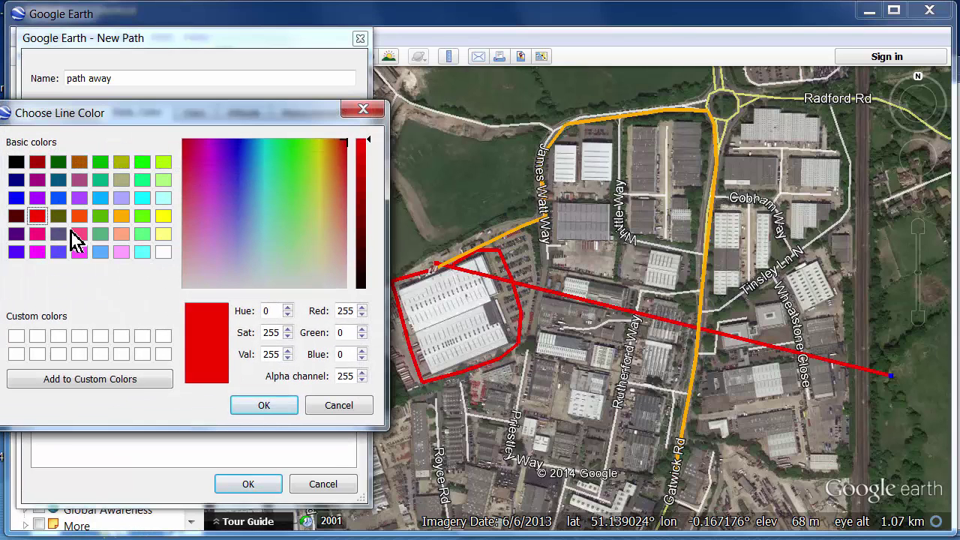
left_click(15, 251)
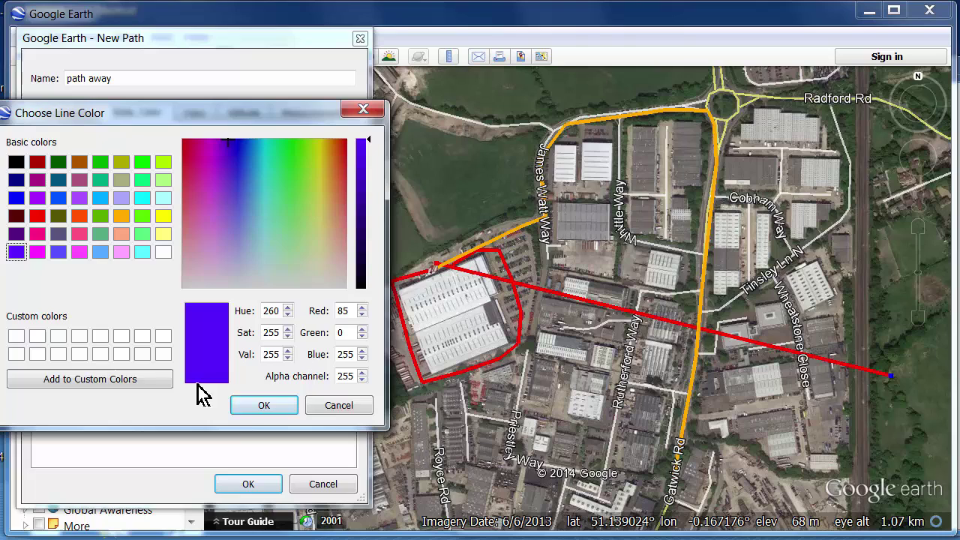
left_click(255, 406)
left_click(266, 485)
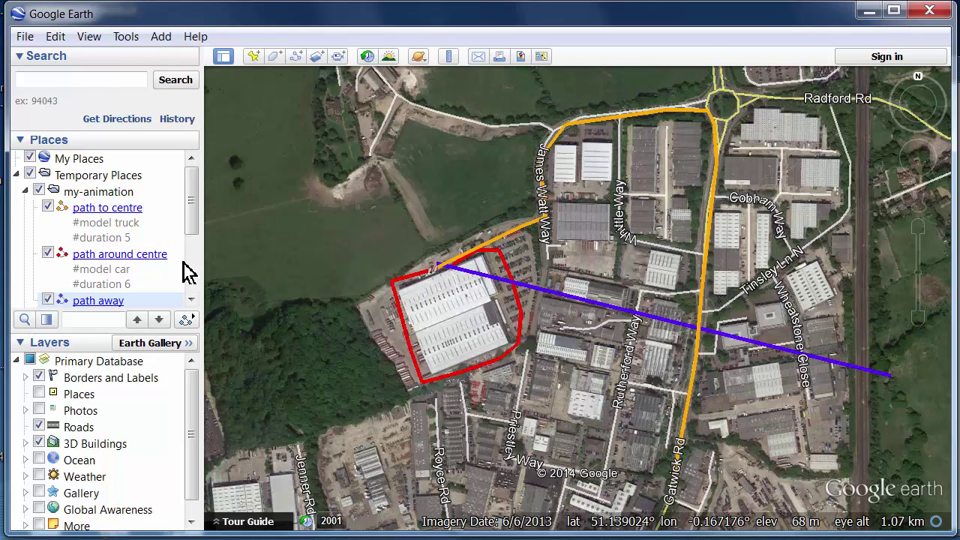
Step: Save the my-animation folder with its three paths over my-animation.kml and convert and run it again in GEanimation
left_click(104, 198)
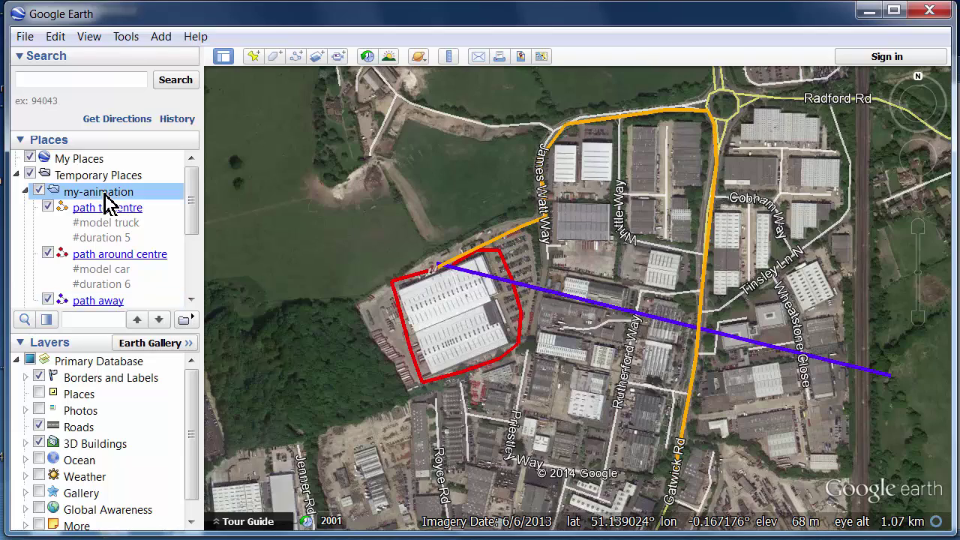
right_click(104, 198)
left_click(185, 379)
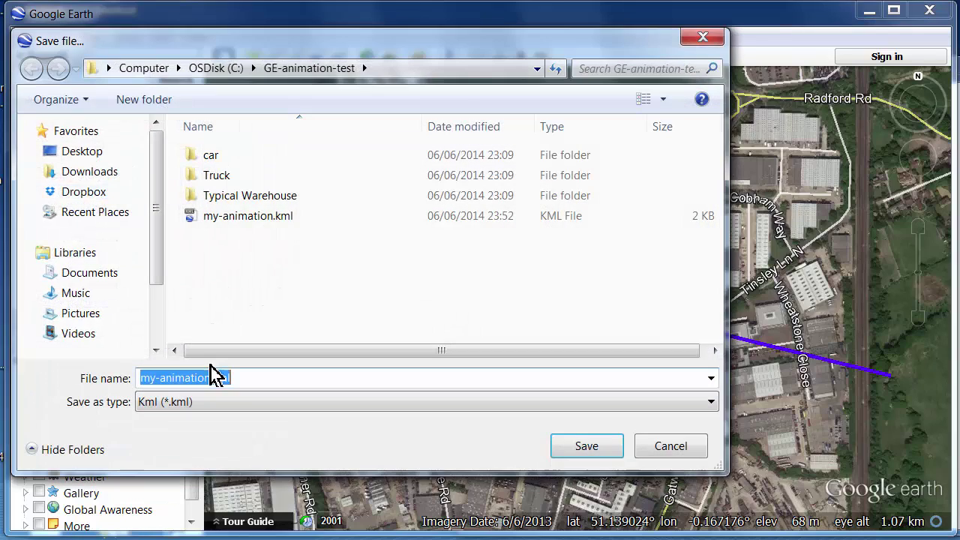
left_click(589, 445)
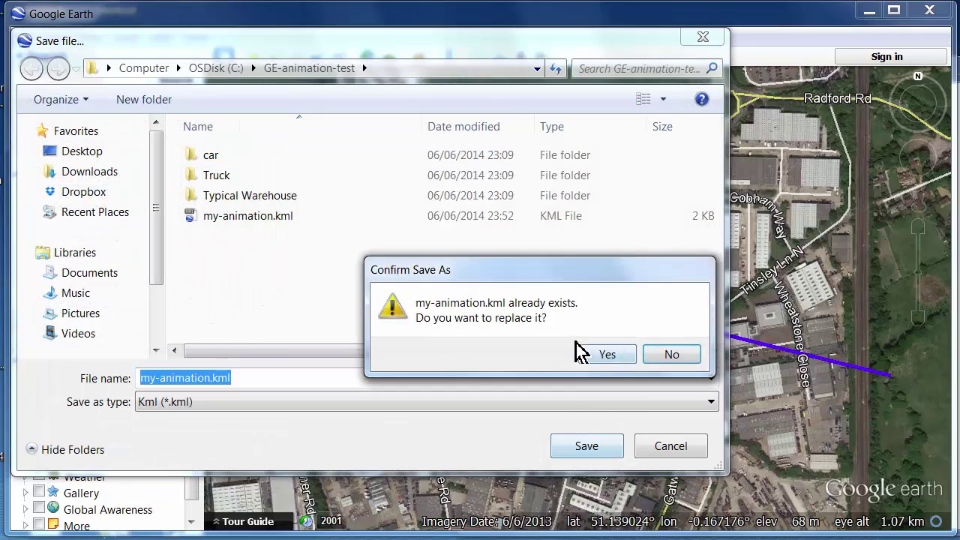
left_click(598, 357)
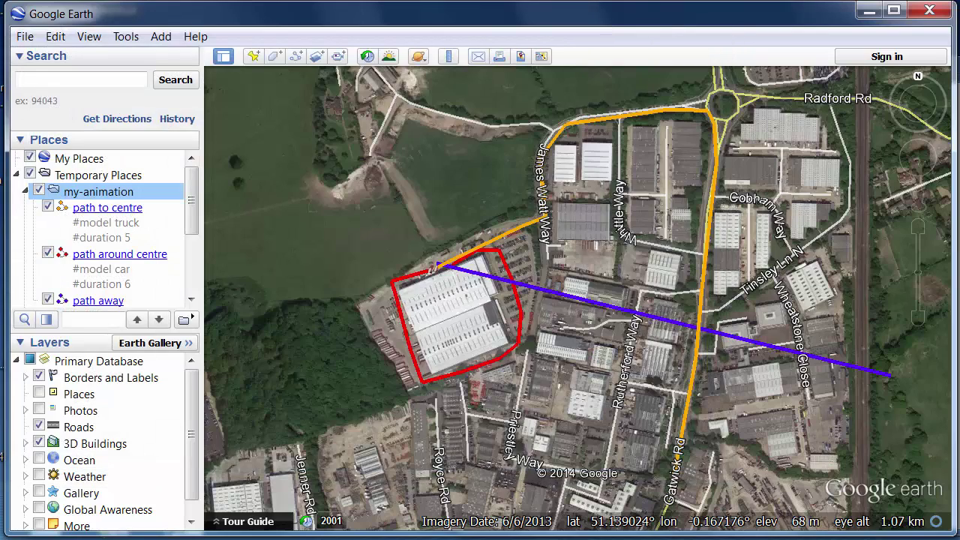
key("alt+Tab")
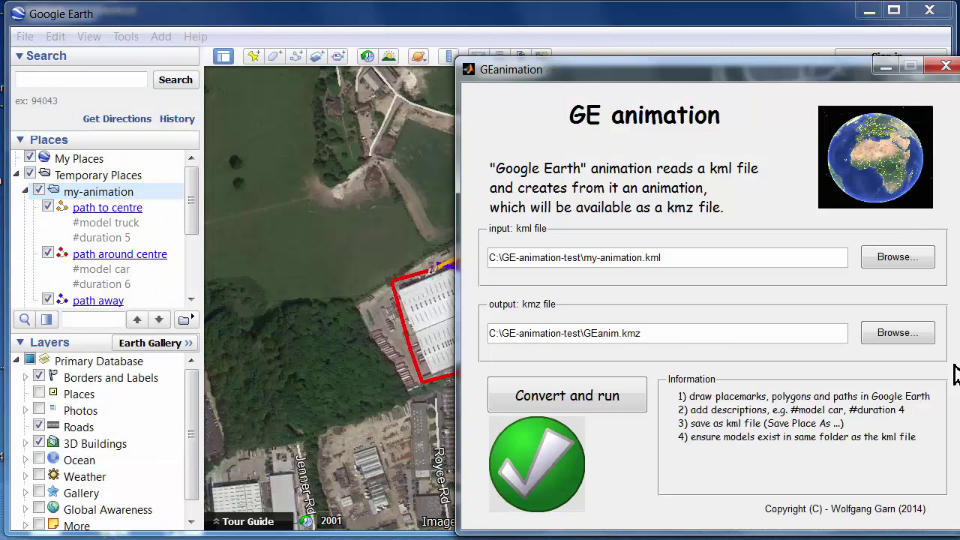
left_click(538, 407)
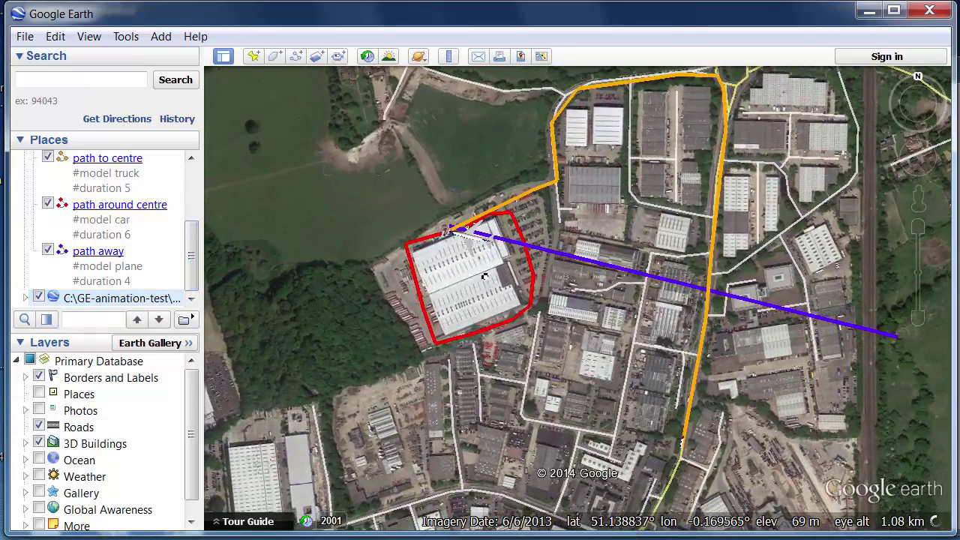
Step: Examine the generated plane model's orientation at the warehouse's northern edge from a close, tilted view
scroll(489, 272, "up", 3)
scroll(461, 273, "up", 2)
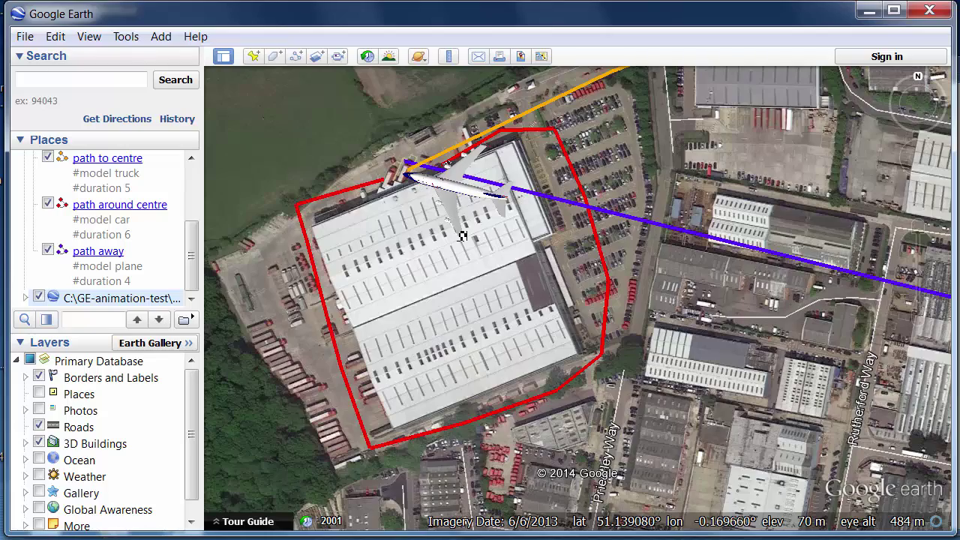
left_click_drag(477, 203, 486, 265)
right_click_drag(556, 268, 559, 319)
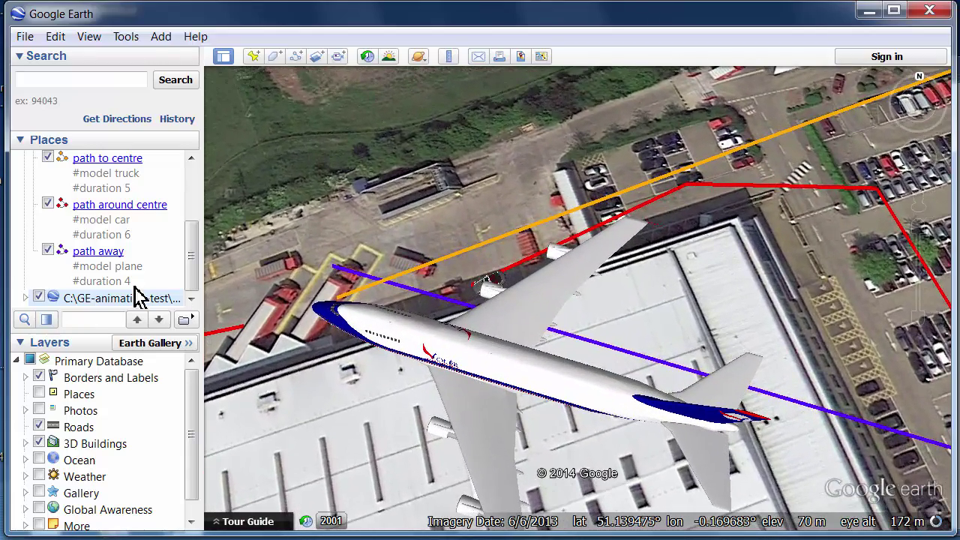
Step: Copy the "#model_orientation" line from the description of "path to centre", leaving that path unedited
left_click(198, 235)
scroll(204, 242, "up", 1)
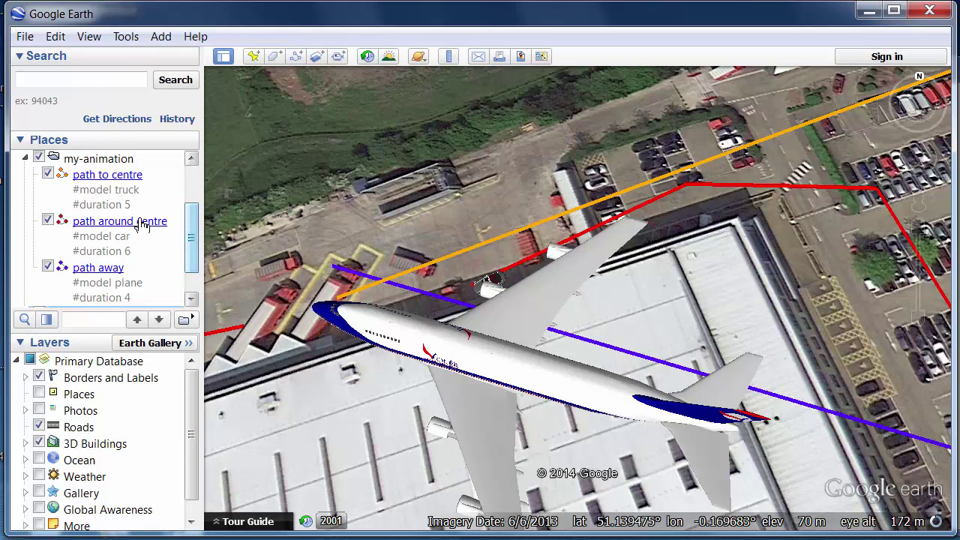
right_click(112, 195)
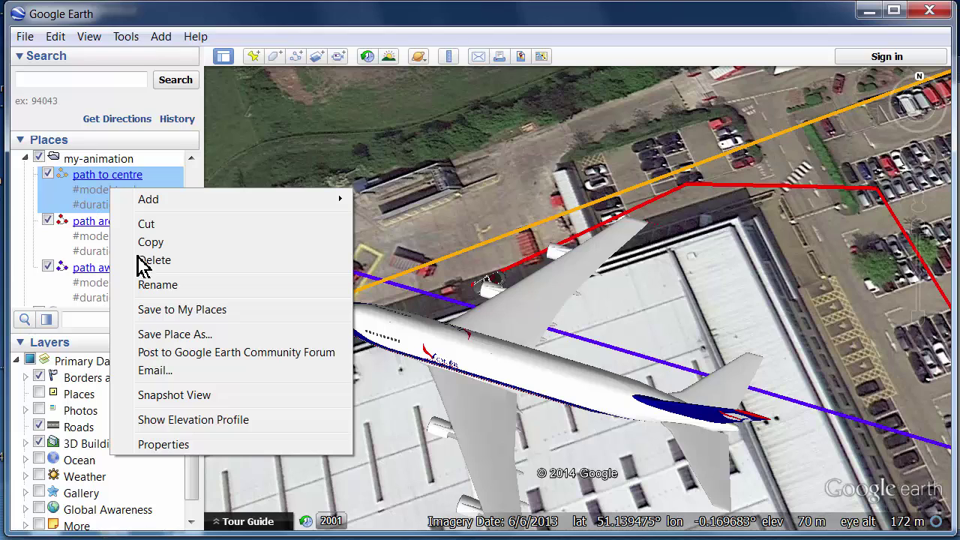
left_click(188, 448)
left_click_drag(161, 201, 54, 190)
key("ctrl+c")
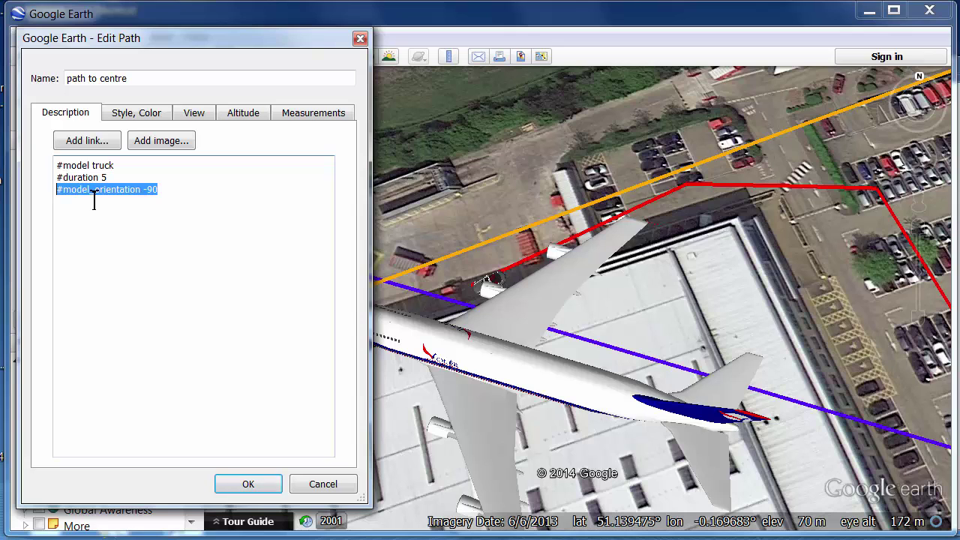
left_click(343, 488)
Step: Add "#model_orientation 180" to the description of "path around centre", copy that line and save the path
right_click(127, 249)
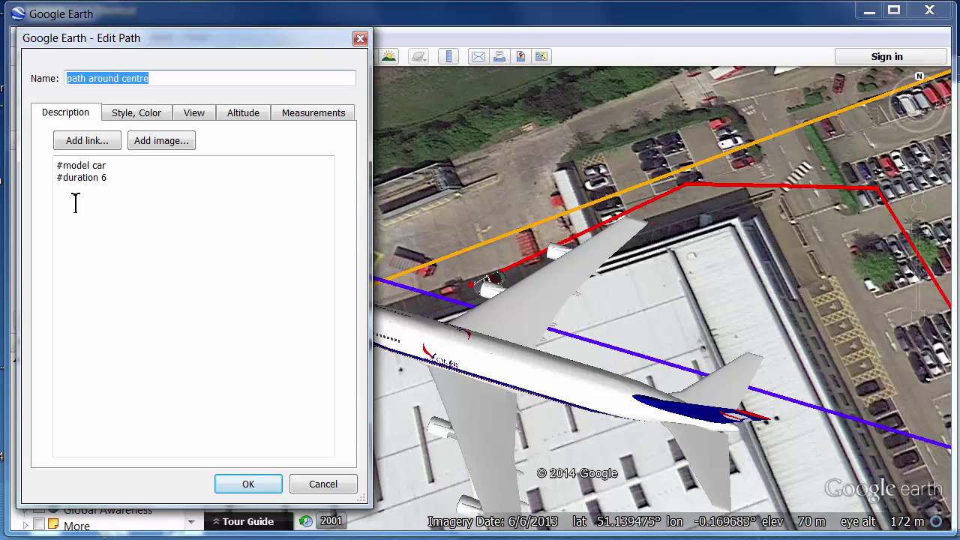
left_click(130, 186)
key("ctrl+v")
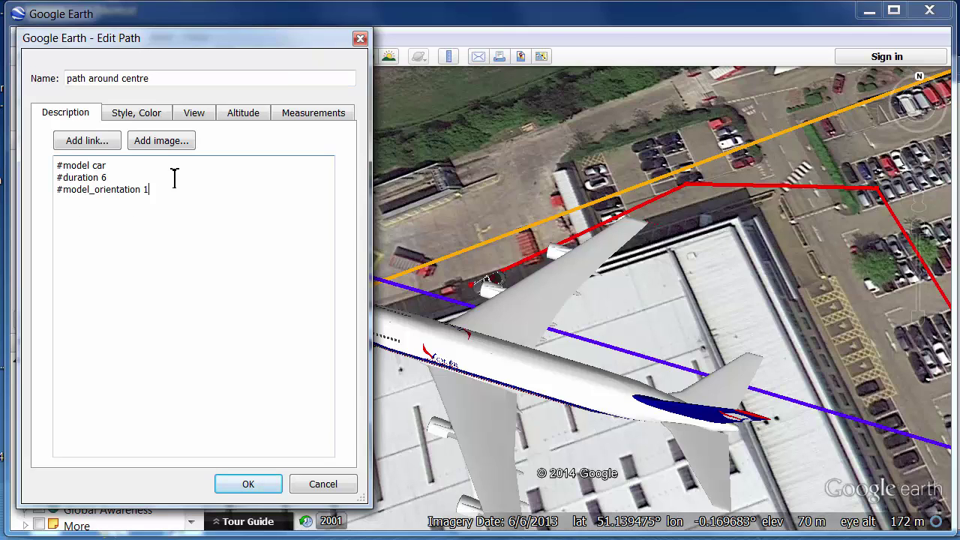
key("shift+Home")
key("ctrl+c")
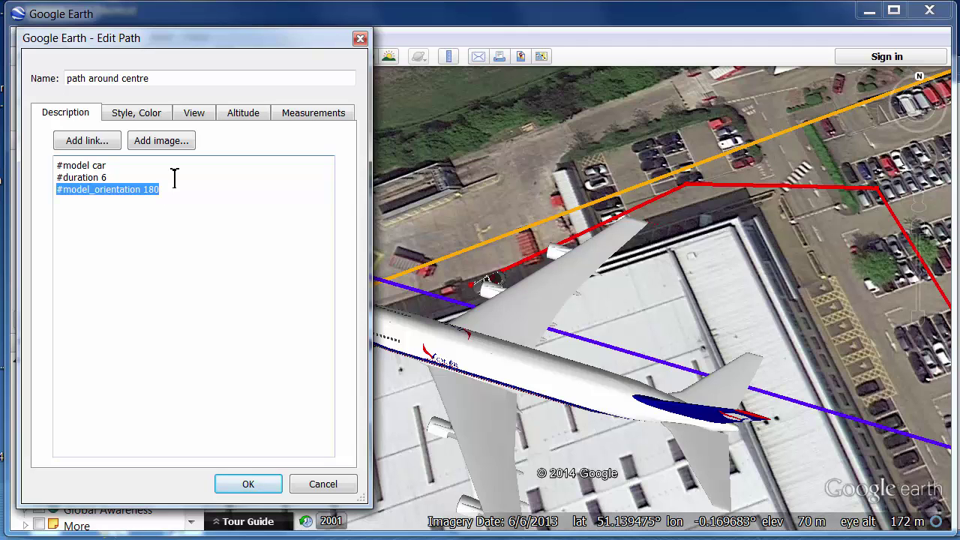
left_click(250, 486)
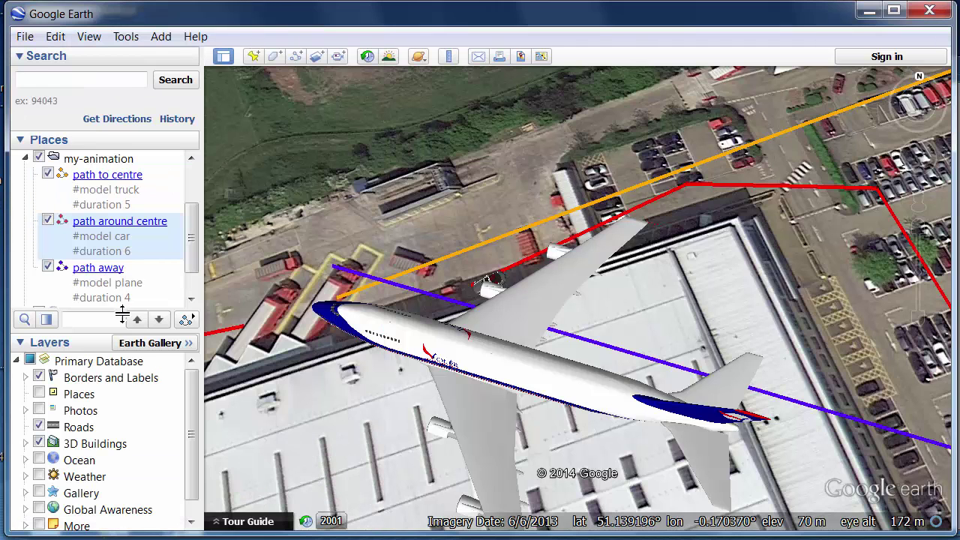
Step: Paste the copied "#model_orientation 180" line into the description of "path away" and save the path
right_click(128, 283)
left_click(182, 536)
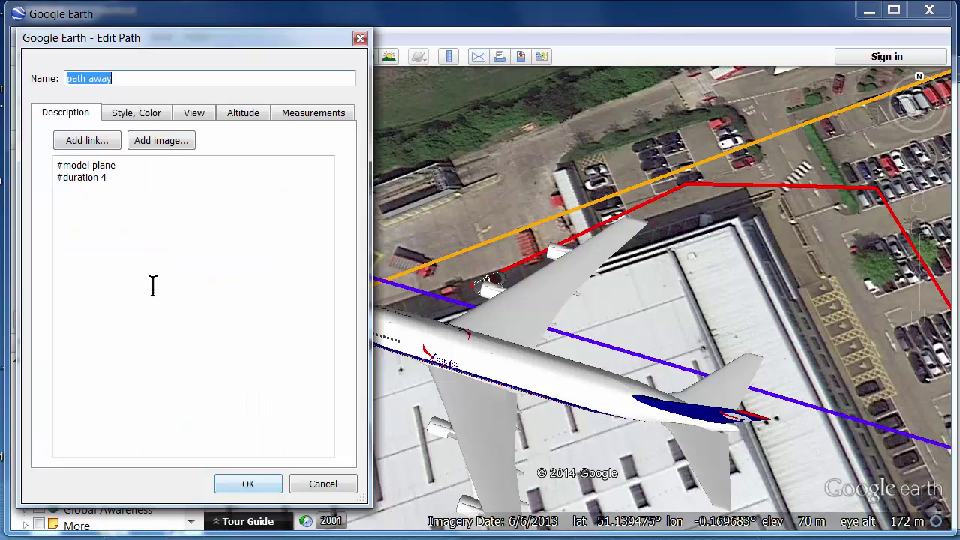
left_click(150, 183)
key("ctrl+v")
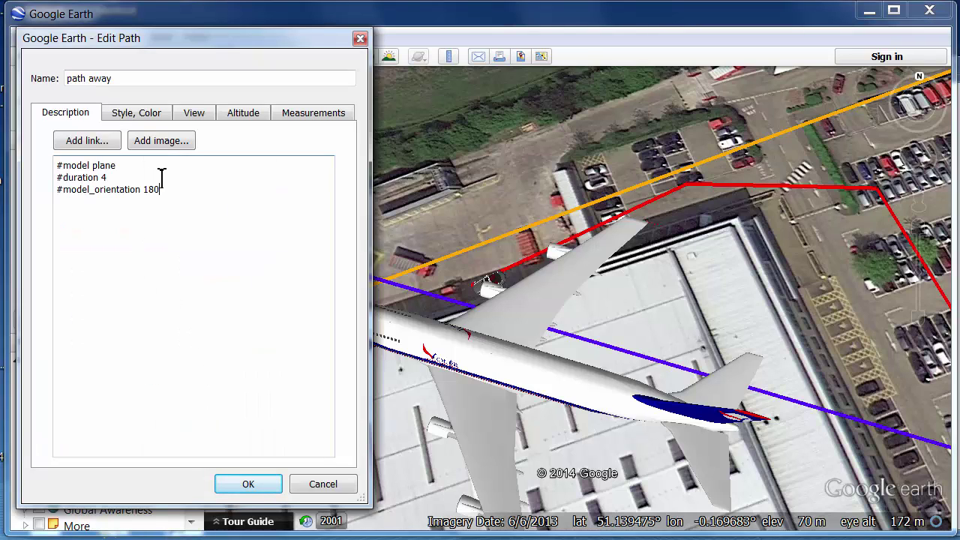
left_click(264, 486)
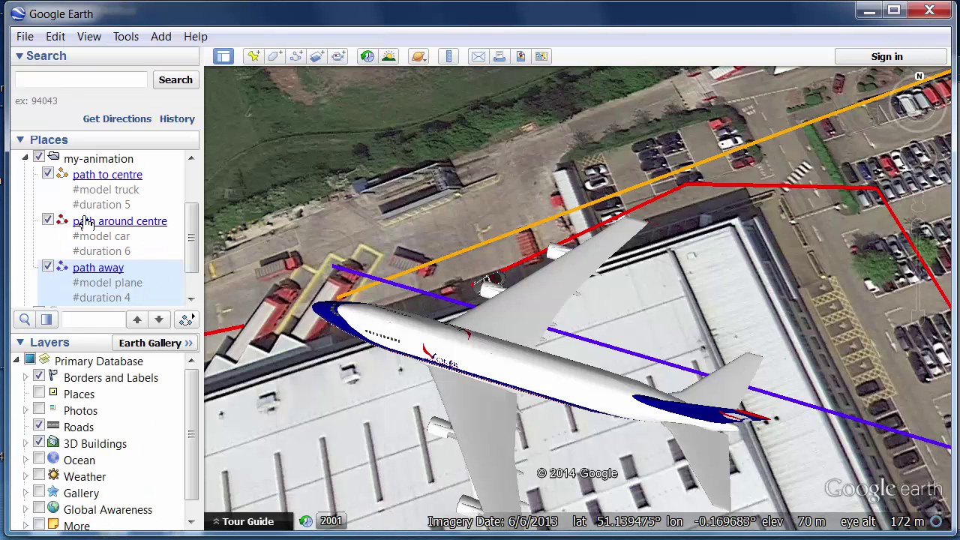
Step: Save the my-animation folder to My Places
left_click_drag(186, 248, 192, 172)
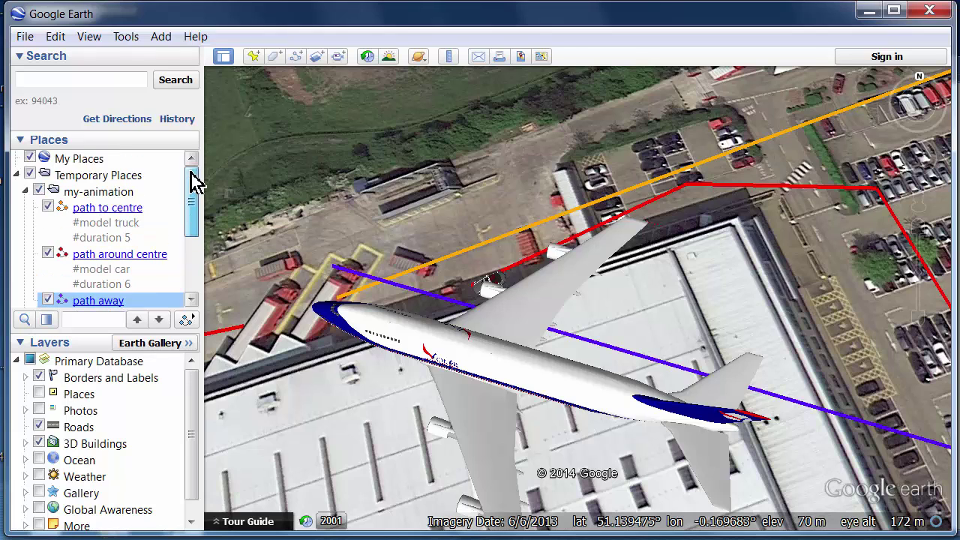
right_click(85, 194)
left_click(172, 348)
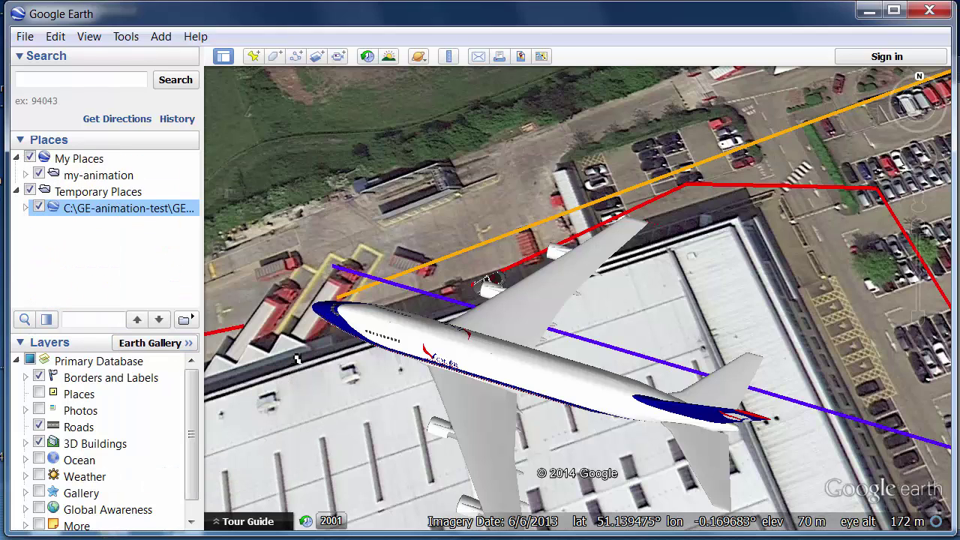
Step: Save the my-animation folder as a KML file in GE-animation-test, overwriting the existing my-animation.kml
right_click(78, 179)
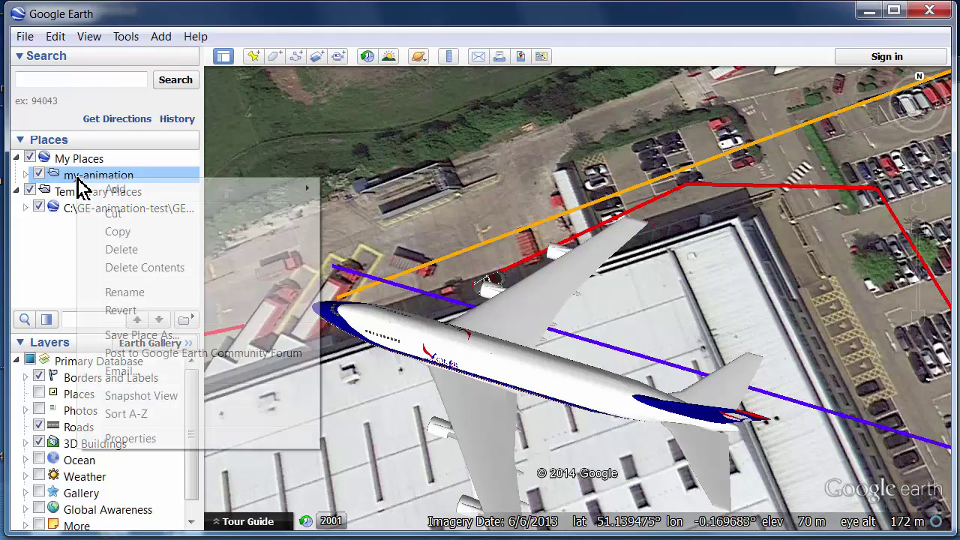
left_click(157, 334)
left_click(247, 216)
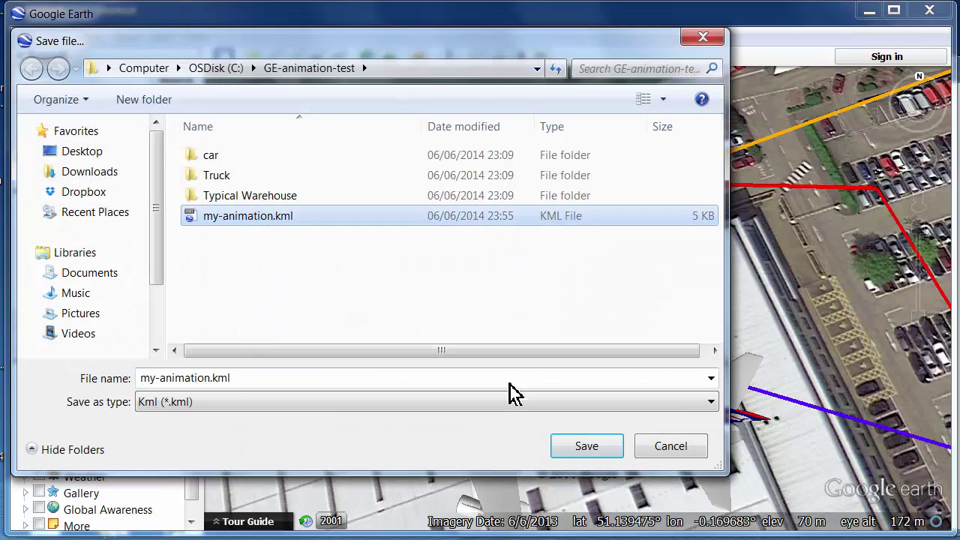
left_click(589, 448)
left_click(608, 357)
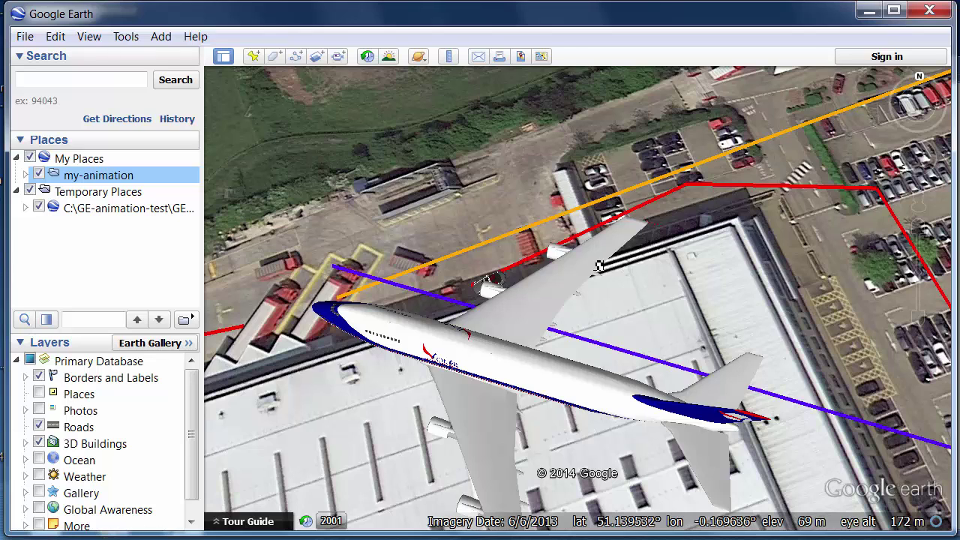
Step: Switch to GEanimation, convert my-animation.kml to GEanim.kmz and run it, and inspect the plane and car orientation along the paths in Google Earth
key("alt+Tab")
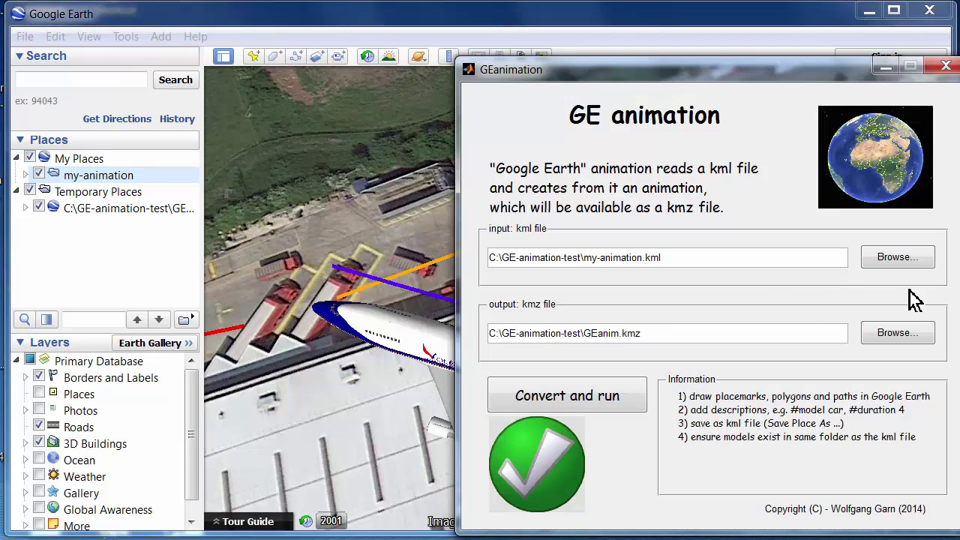
left_click(588, 404)
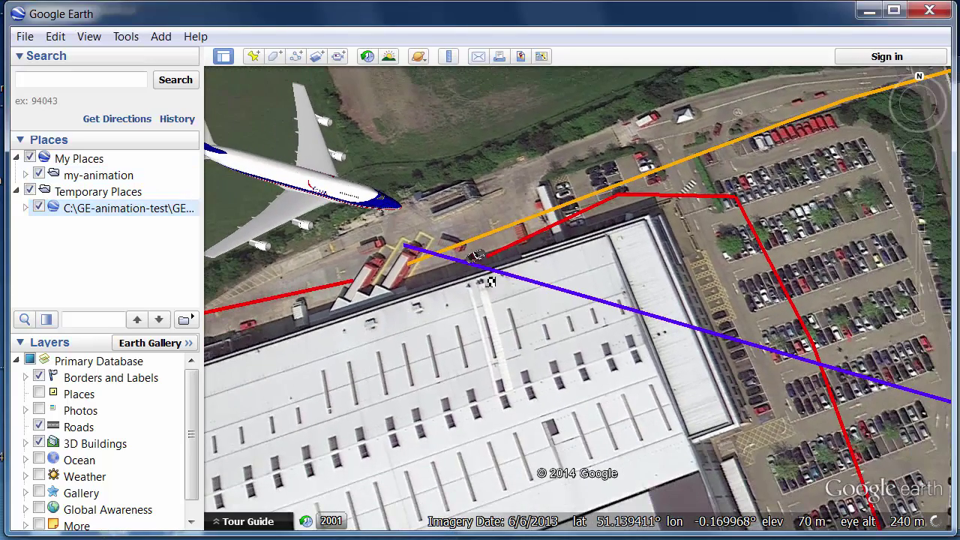
scroll(498, 270, "up", 3)
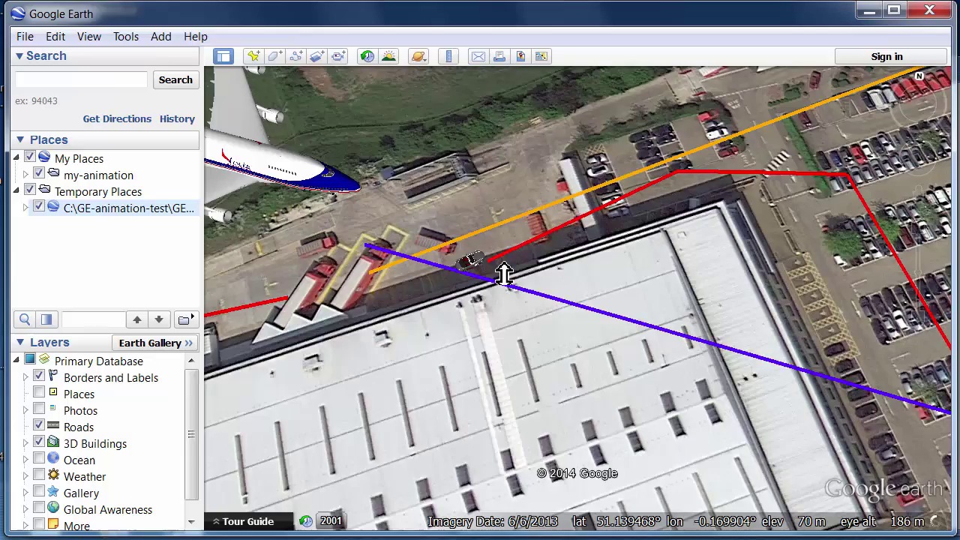
middle_click_drag(503, 274, 521, 306)
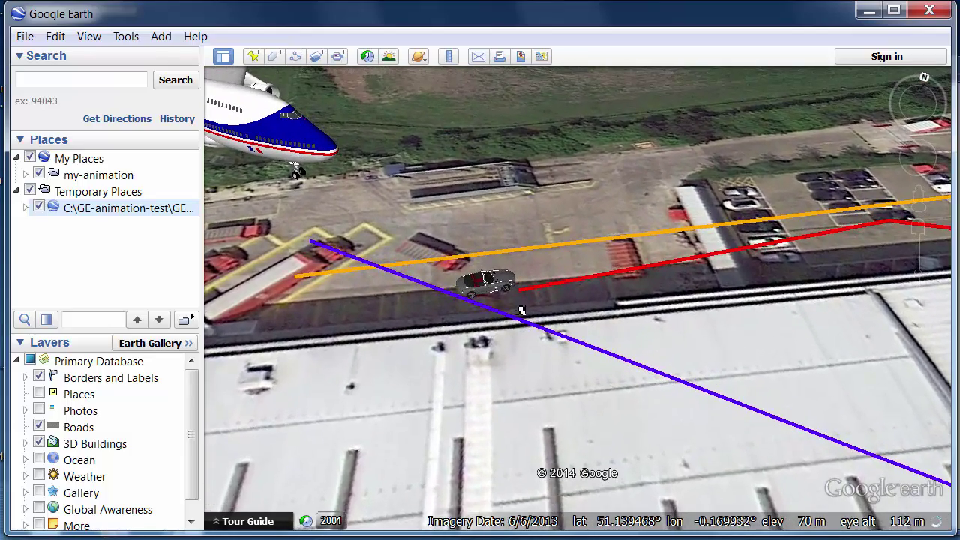
scroll(521, 309, "down", 5)
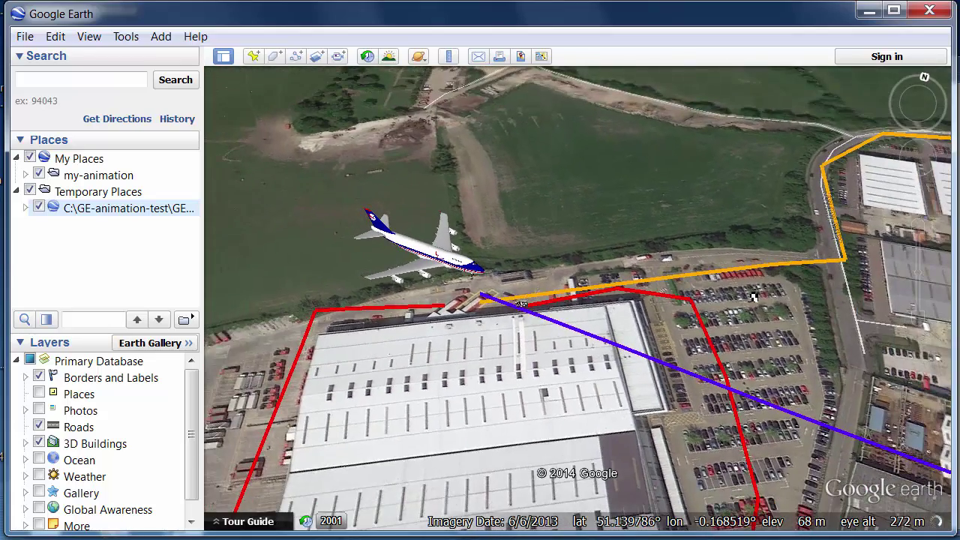
scroll(754, 297, "down", 3)
scroll(801, 311, "down", 4)
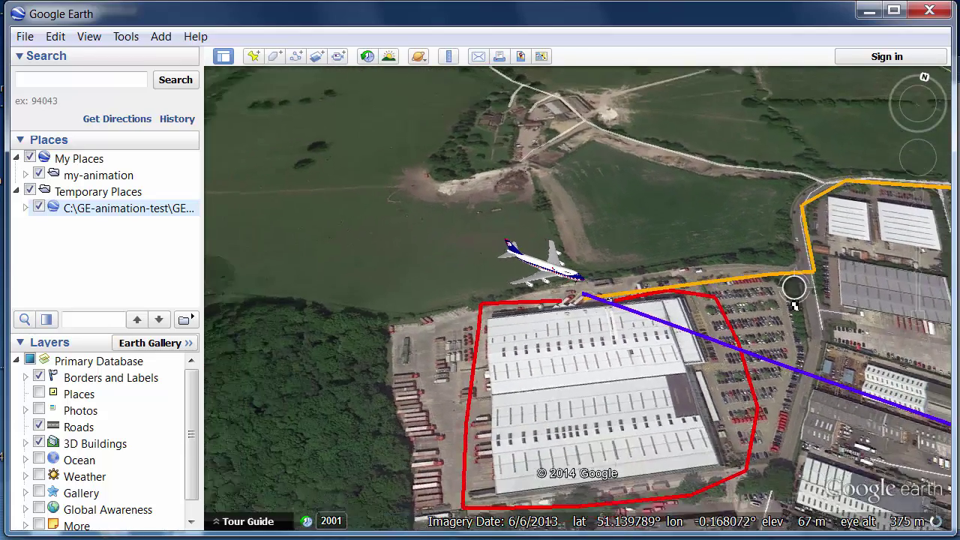
scroll(832, 306, "up", 3)
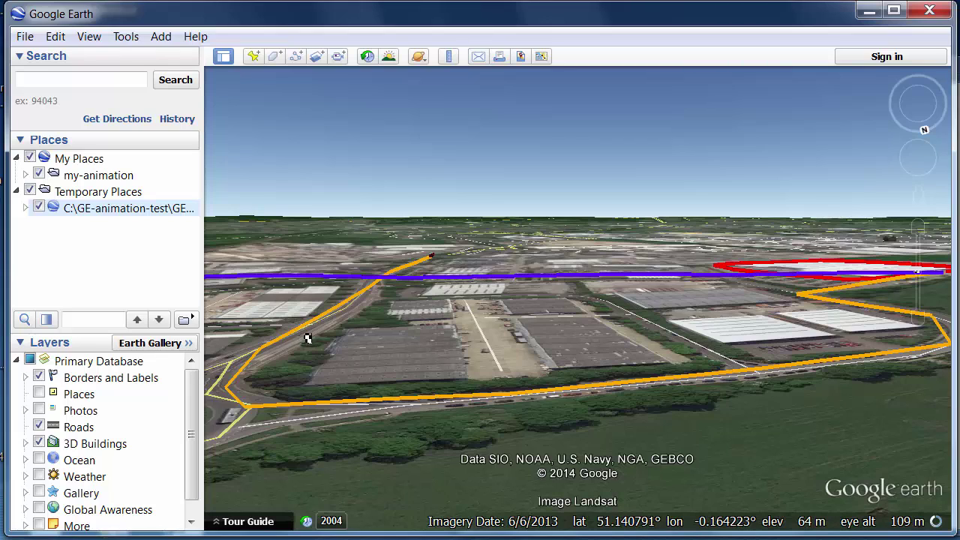
Step: Expand the generated animation file under Temporary Places and play its "run animation" tour
left_click(31, 211)
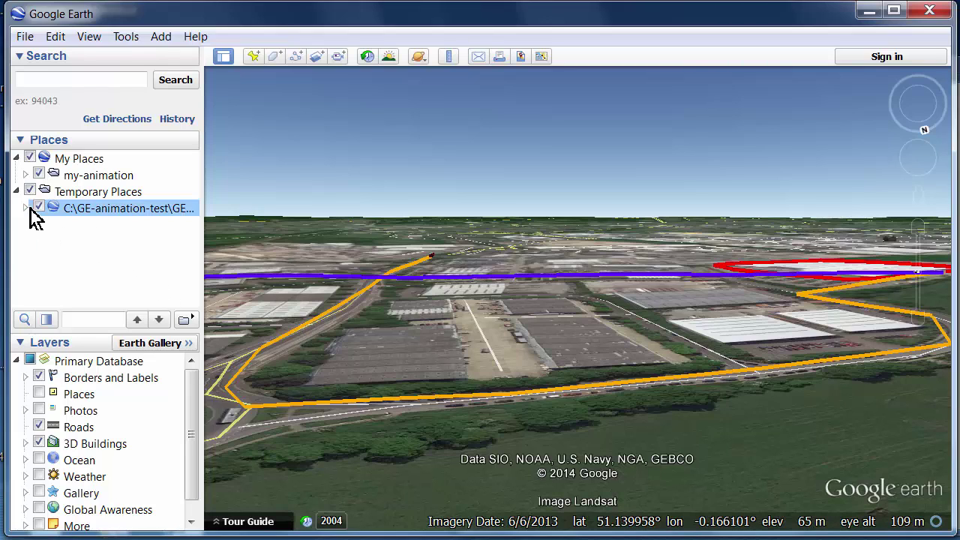
left_click(27, 209)
double_click(108, 227)
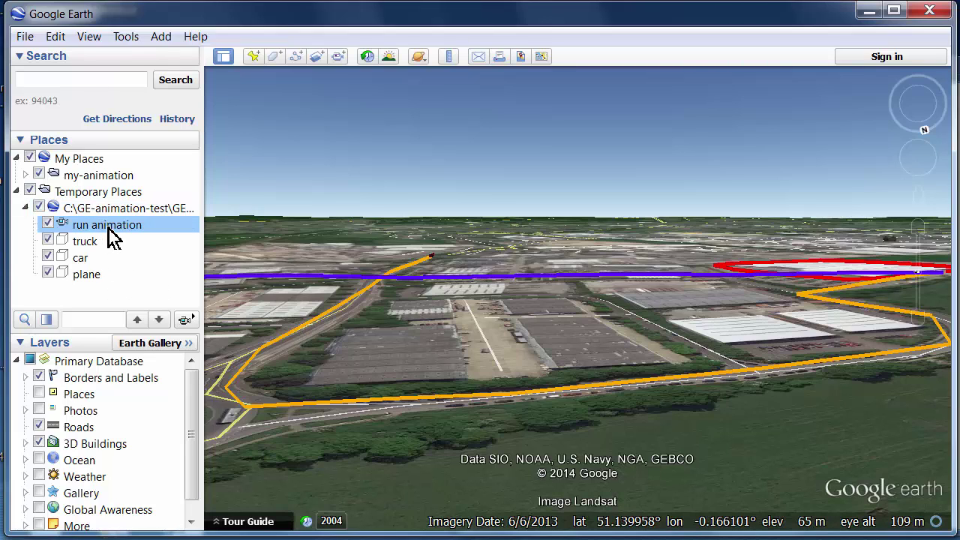